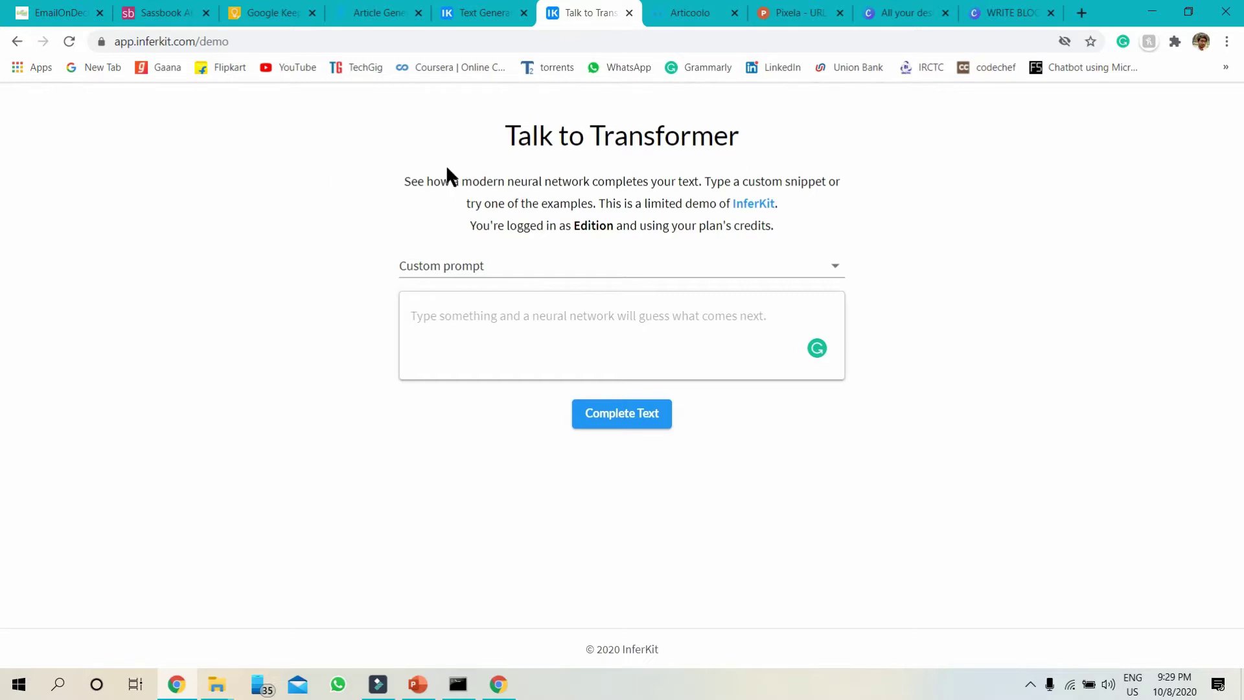
Enter the prompt 'AI is the Future' and generate a completion for it
left_click(466, 322)
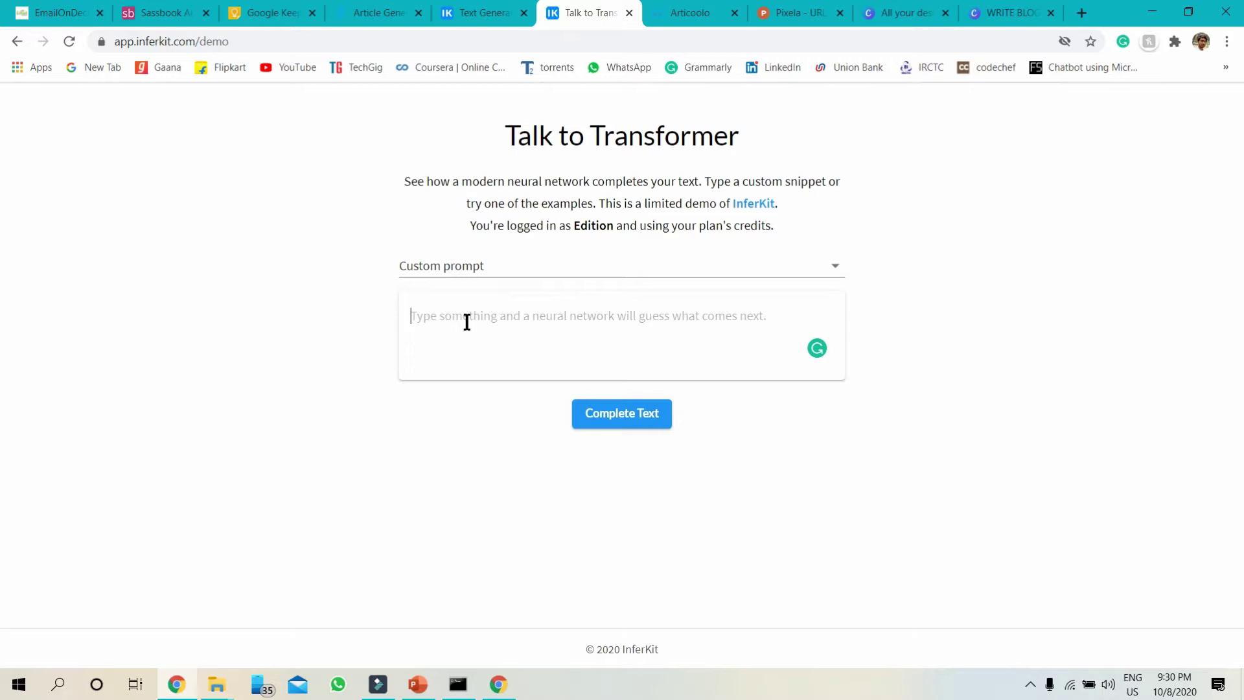
type("AI is the Future")
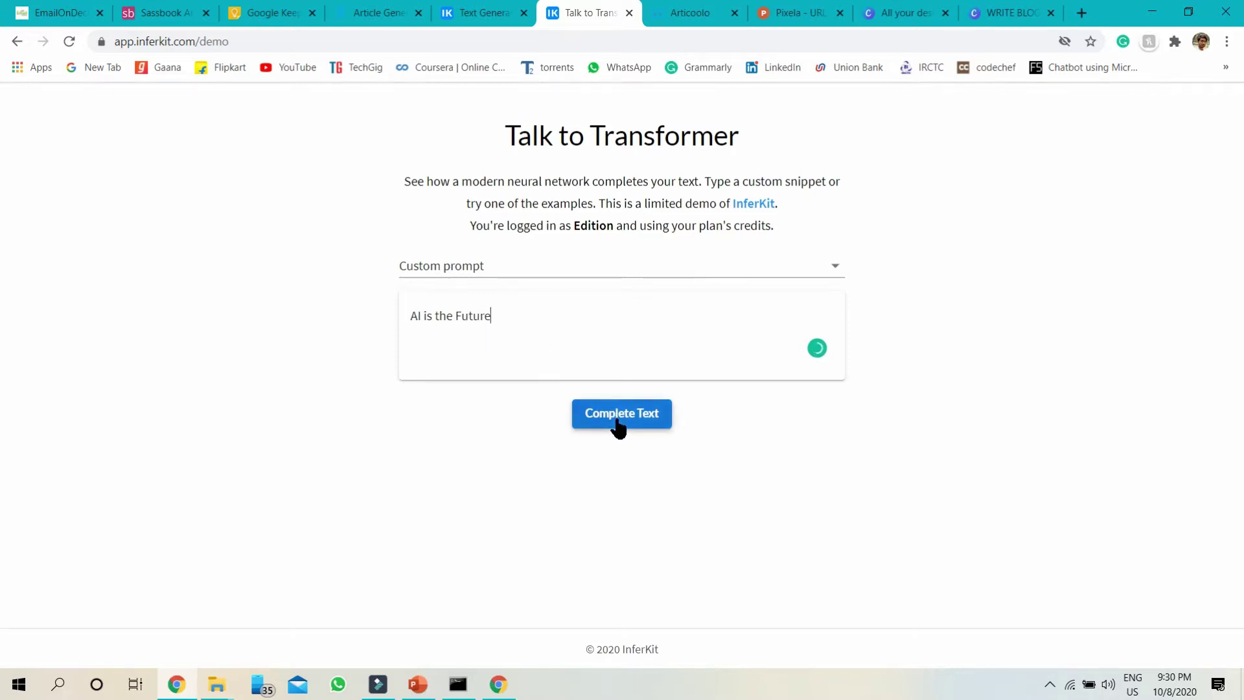
left_click(617, 419)
scroll(619, 420, "down", 1)
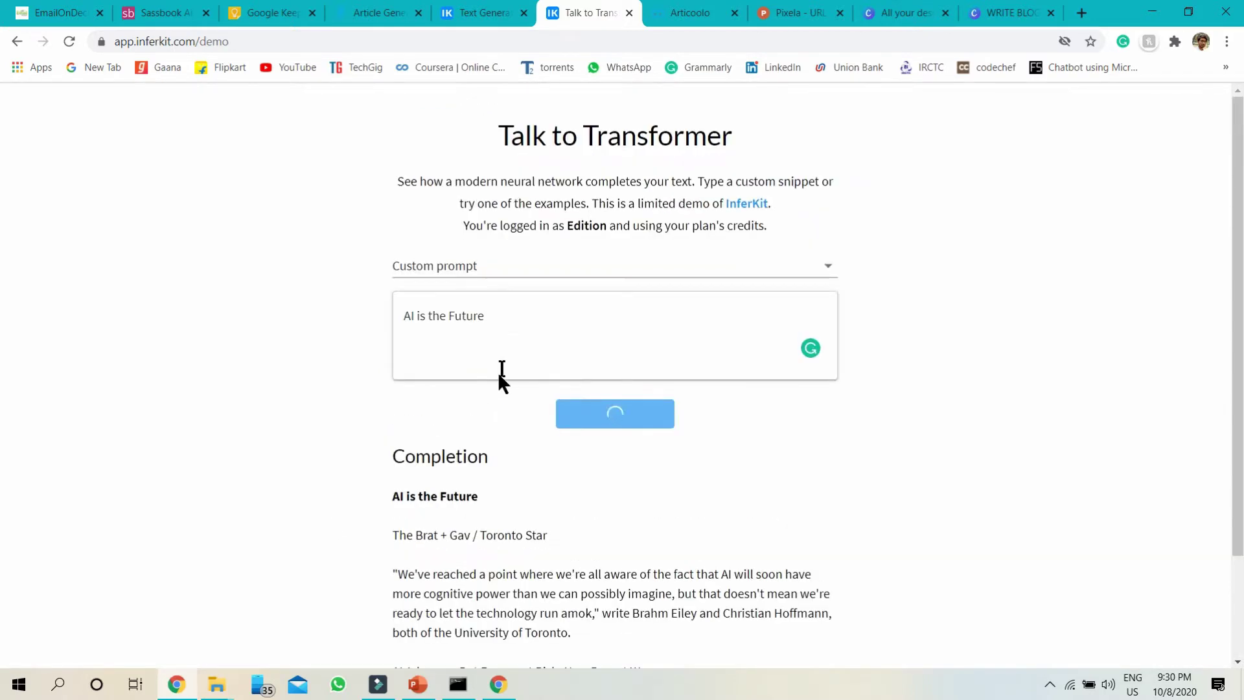
Reword the prompt to 'Artificial Intelligence is the Future' by spelling out AI
left_click(510, 321)
key("Left")
key("Left")
key("Left")
key("Left")
key("Left")
key("Left")
key("Left")
key("Left")
key("Left")
key("Left")
key("Left")
key("Left")
key("Left")
key("Left")
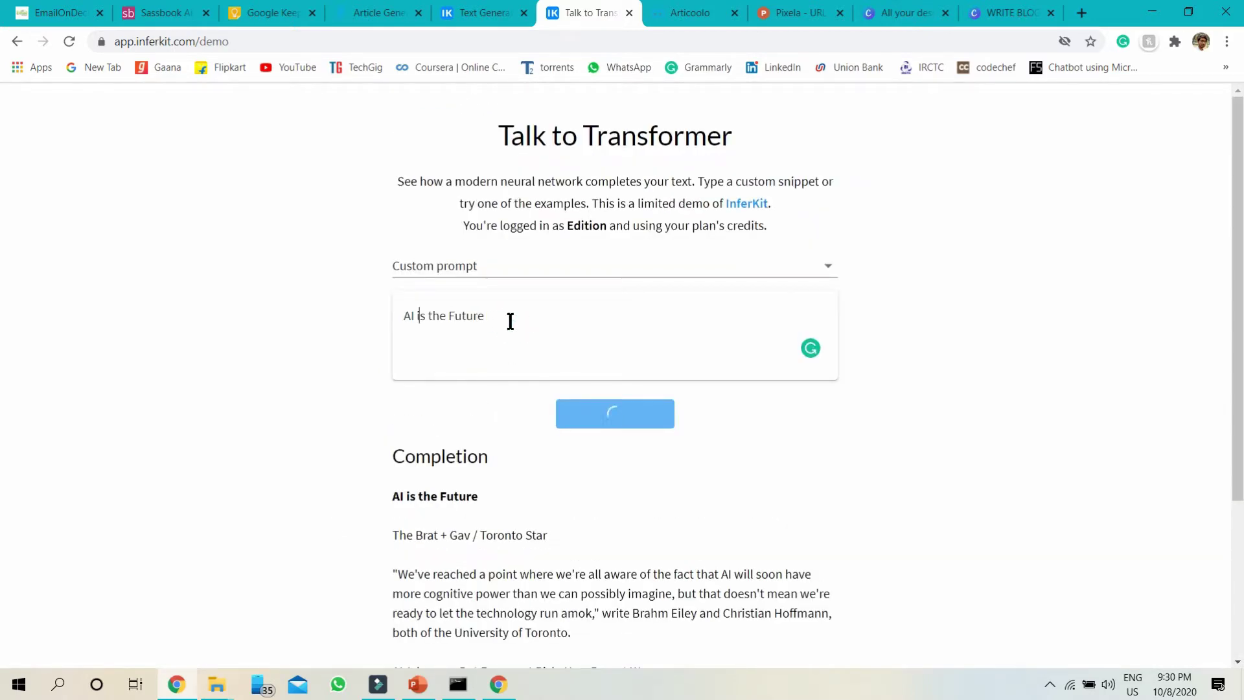
key("BackSpace")
type("rt")
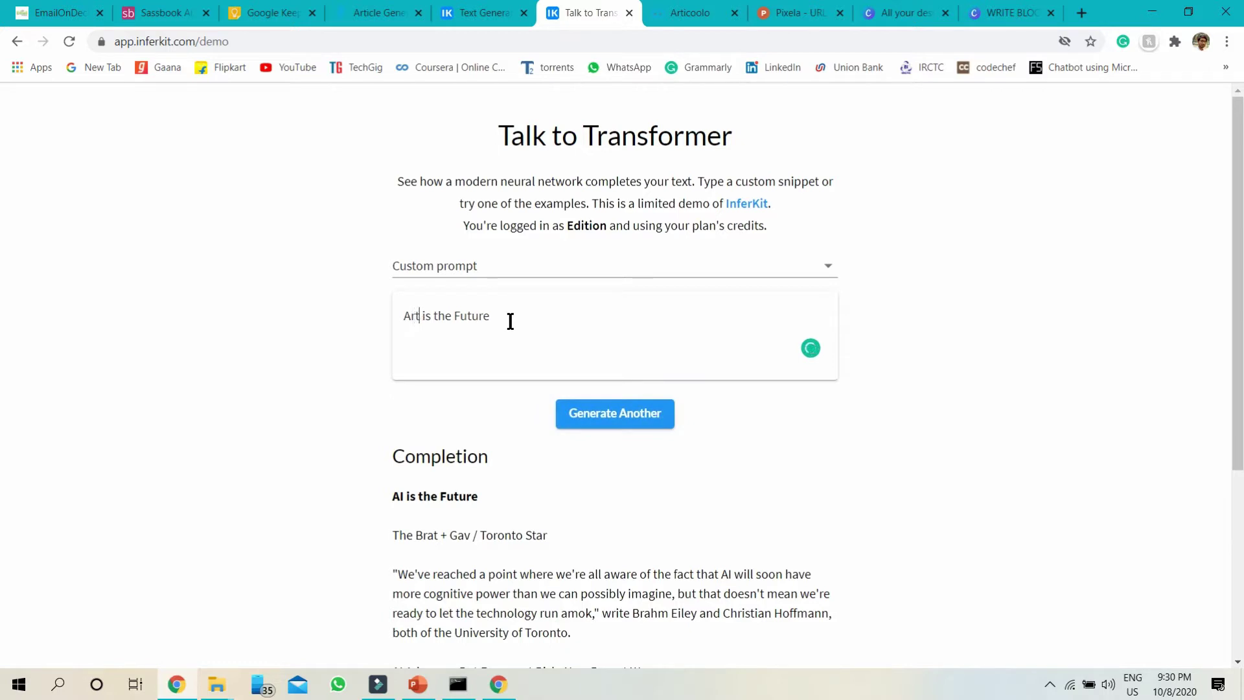
type("ificial Intelligence")
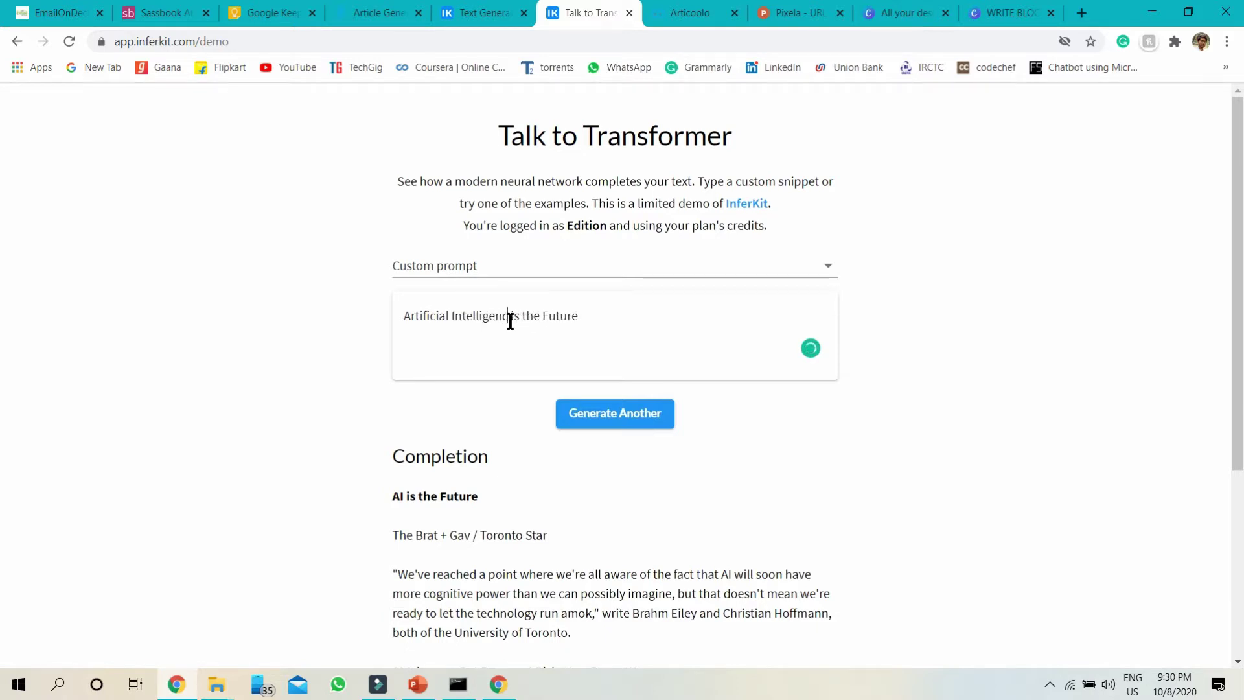
left_click(628, 315)
Generate a new completion for the reworded prompt, review it, then open the main InferKit site
left_click(626, 415)
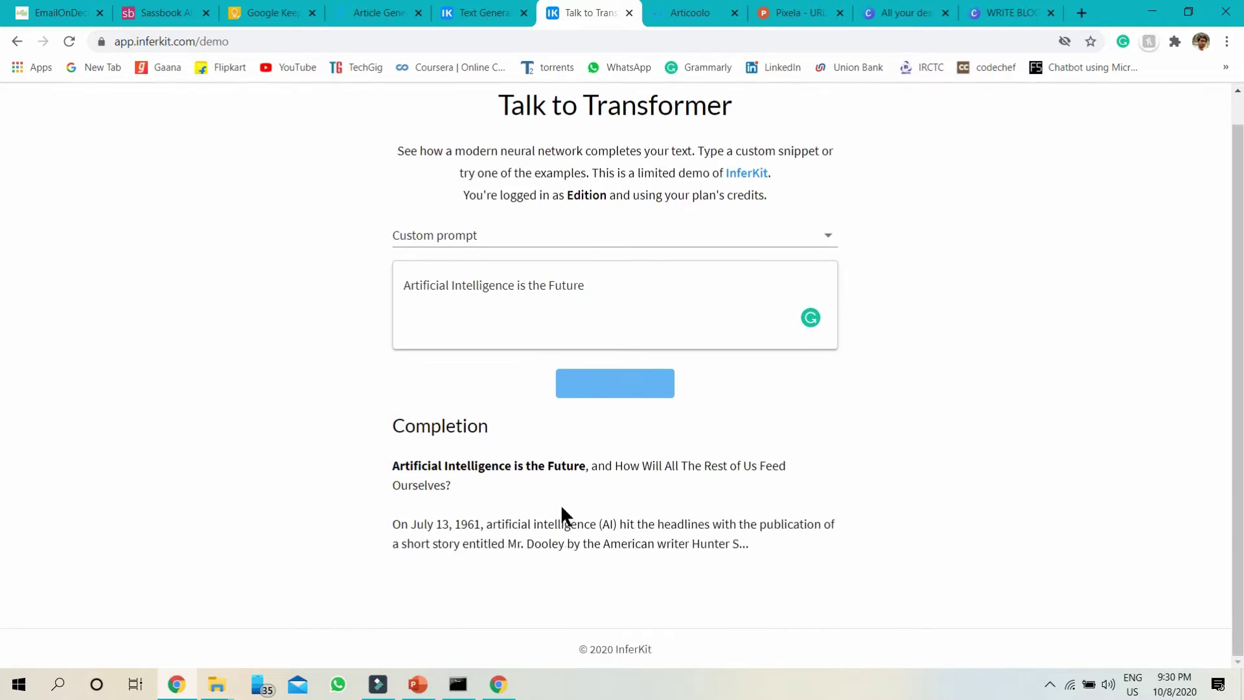
scroll(307, 459, "down", 1)
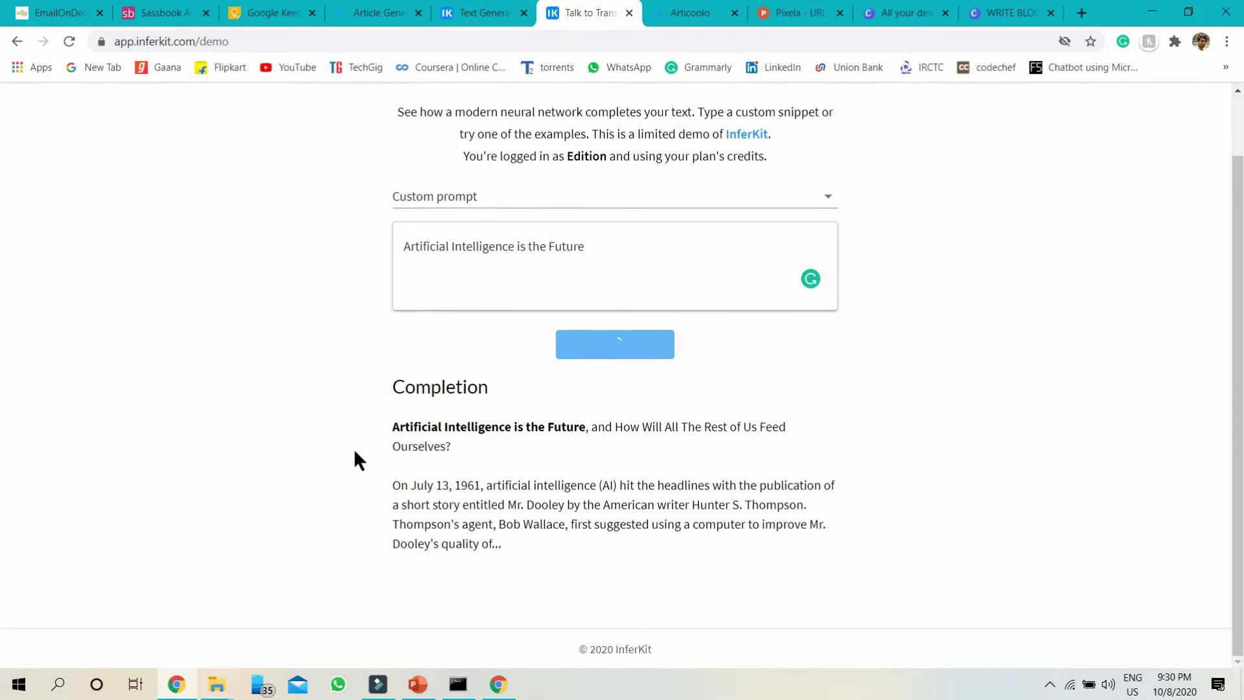
scroll(354, 449, "up", 1)
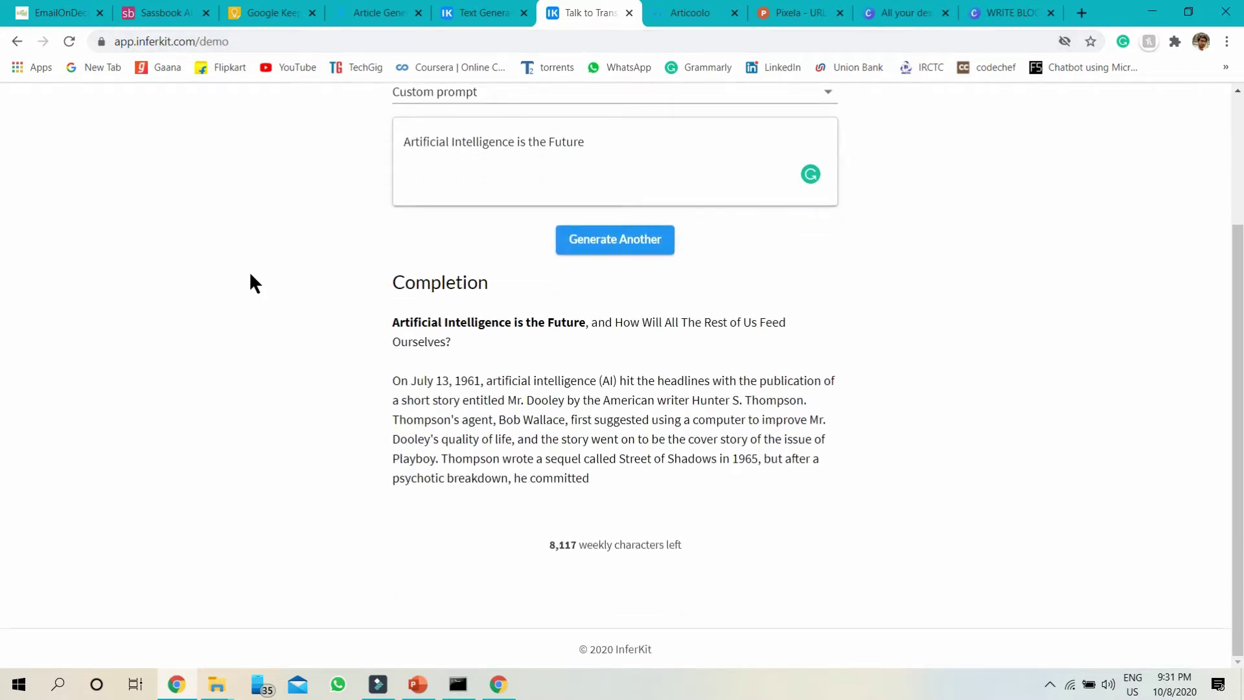
scroll(250, 275, "up", 3)
scroll(250, 275, "down", 3)
scroll(250, 275, "up", 3)
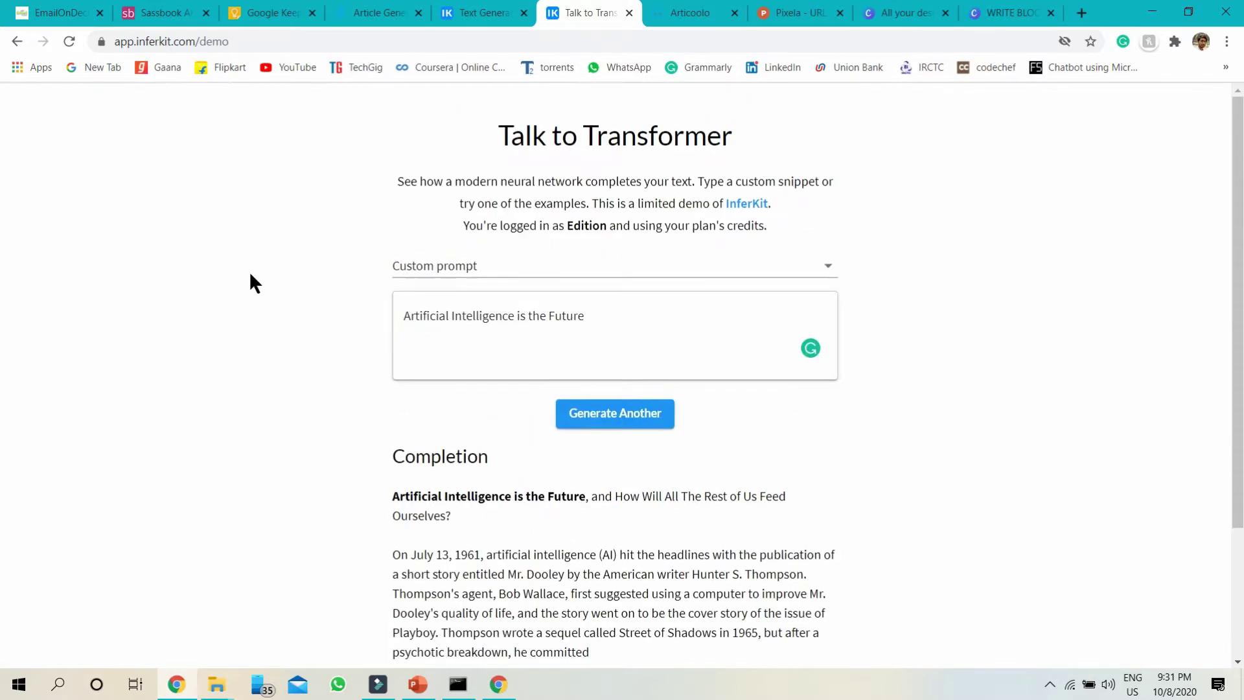
left_click(749, 205)
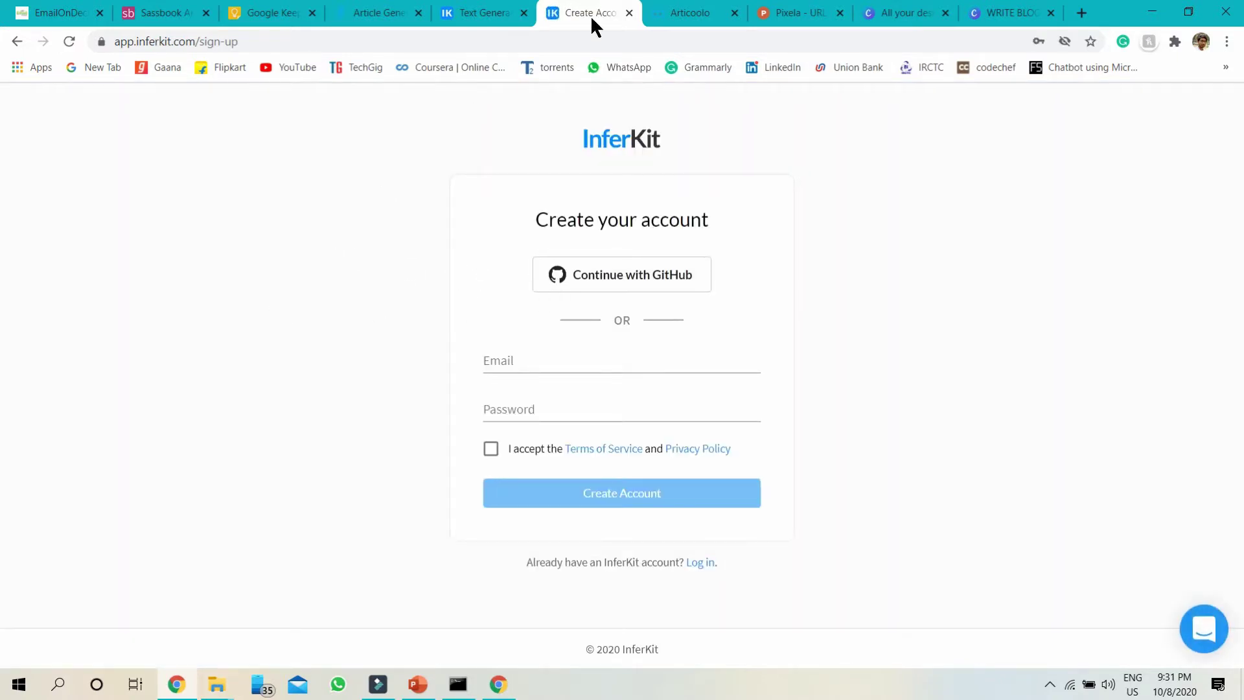
Type the prompt 'Artificial Intelligence is the Future' into the Standard Generator's prompt box
left_click(461, 12)
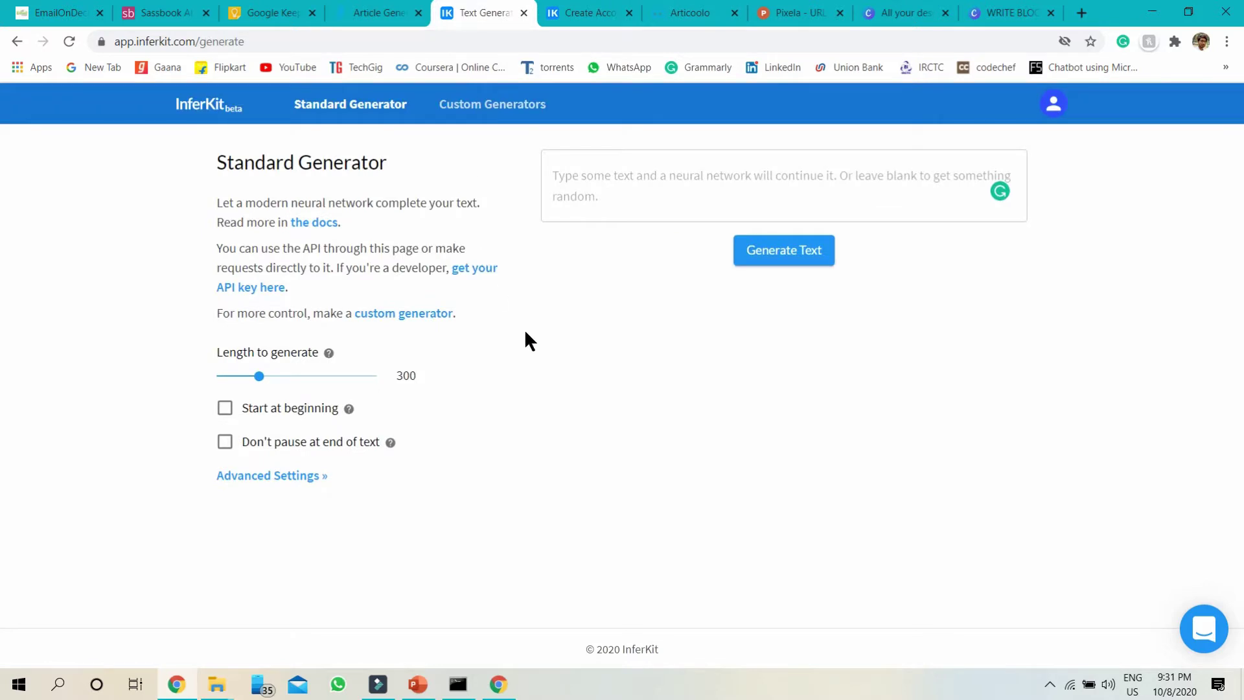
left_click(747, 166)
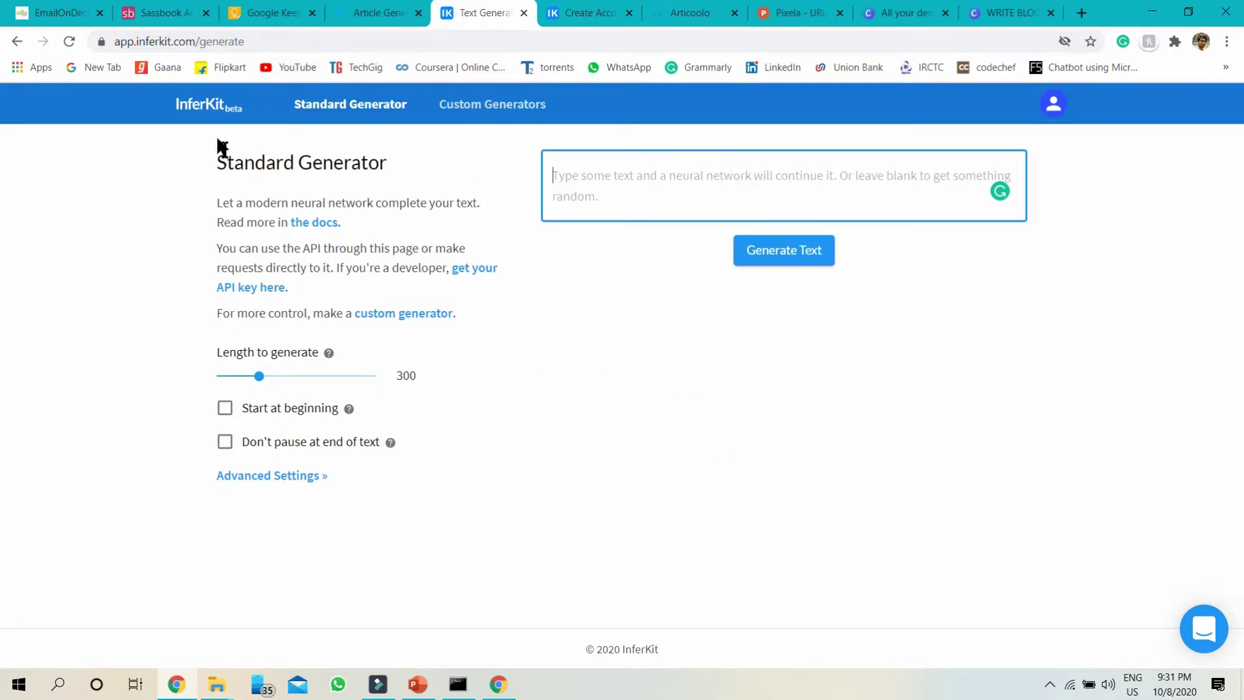
left_click(652, 170)
type("Ai")
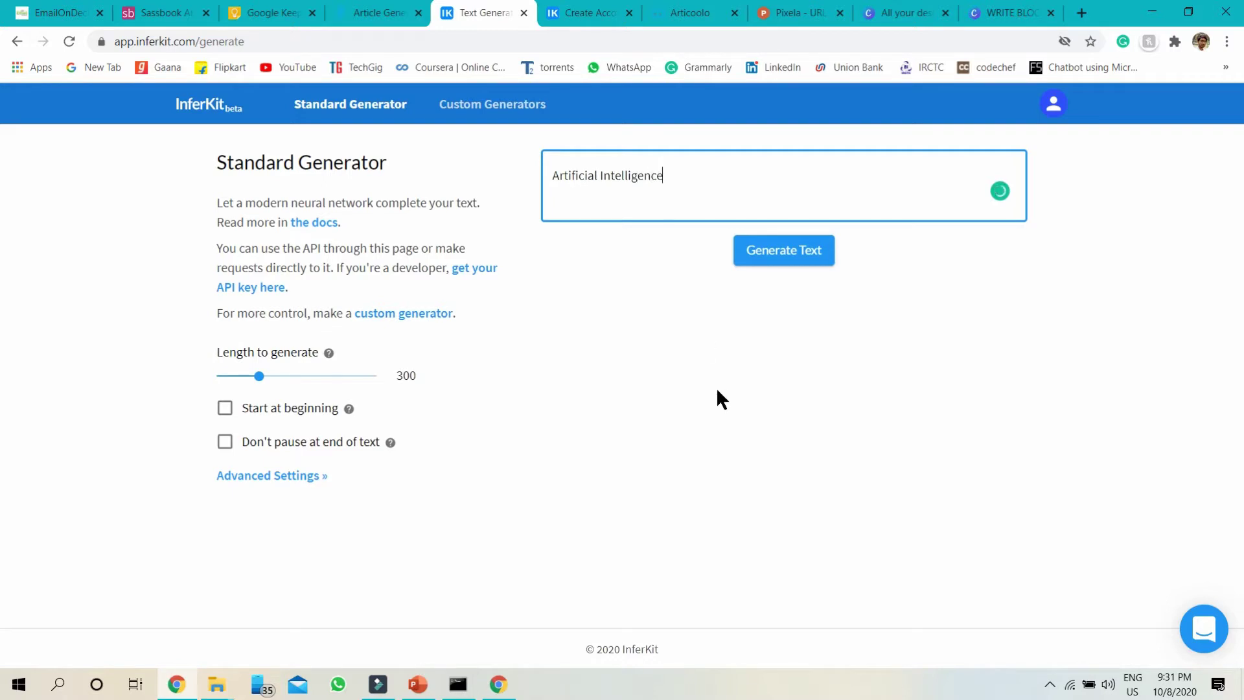
key("BackSpace")
type("the Future")
Tick Start at beginning, set Length to generate to 1000, and generate text
left_click(224, 409)
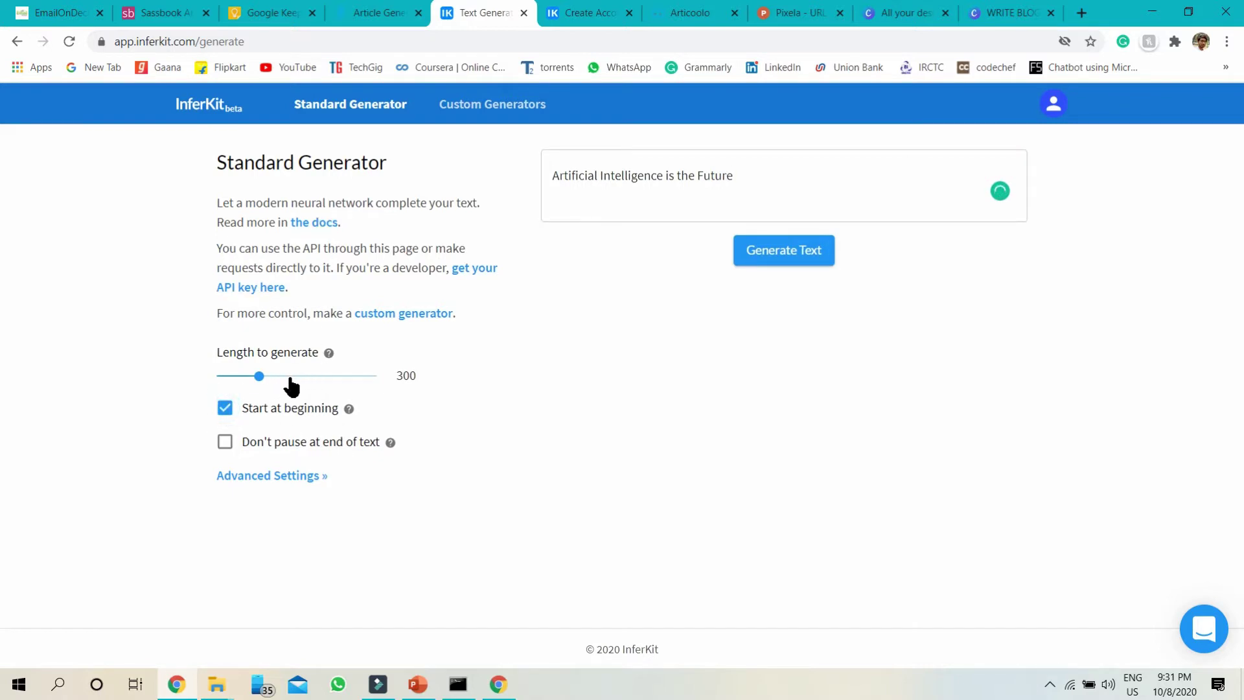
left_click_drag(259, 376, 412, 379)
left_click(777, 186)
left_click(800, 250)
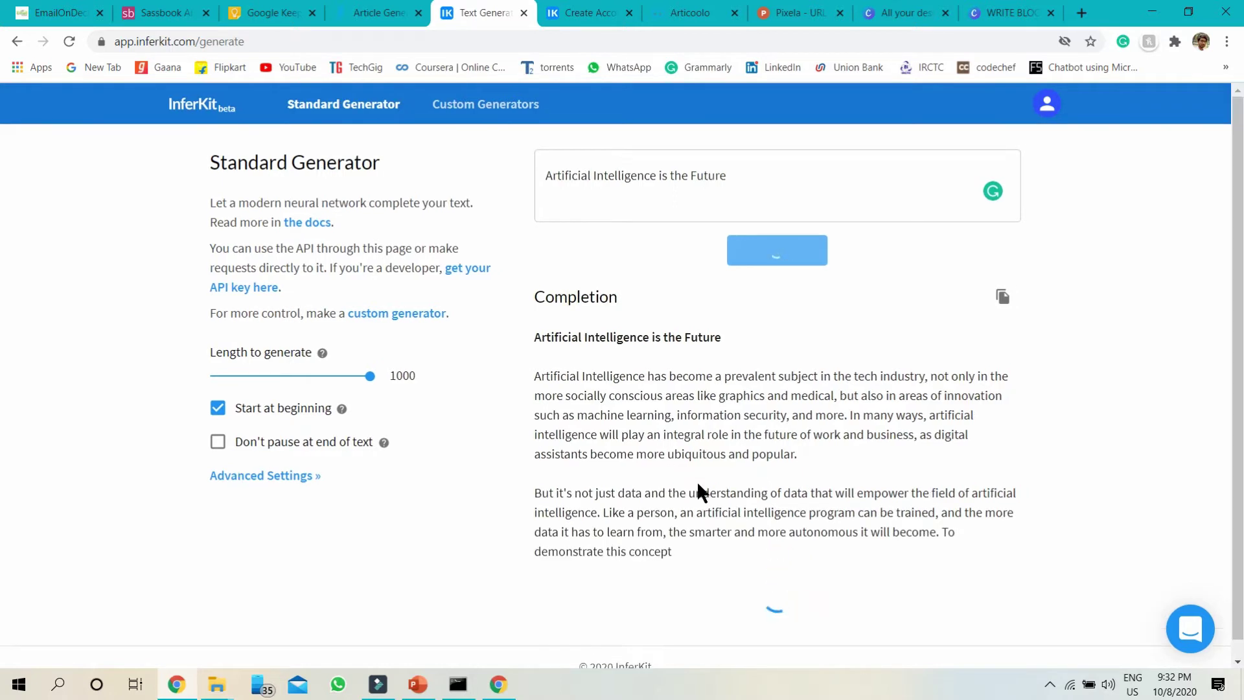
Review the generated paragraphs and request more text with Continue Generating
scroll(678, 474, "down", 1)
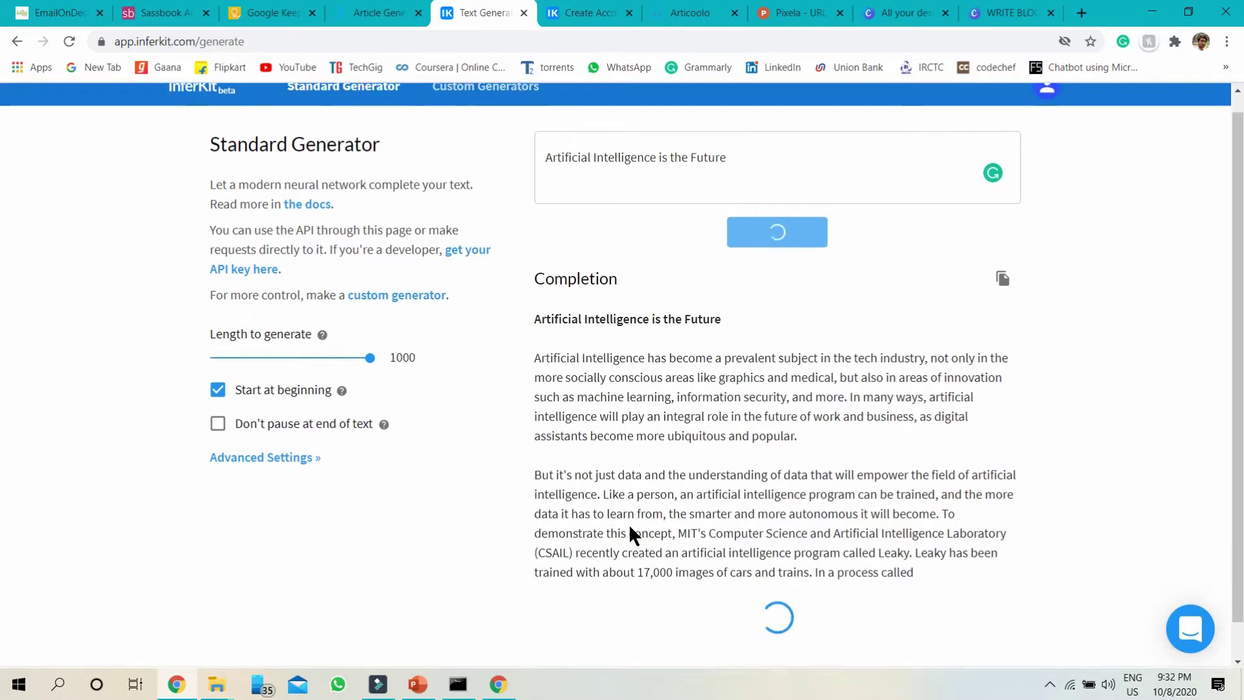
scroll(627, 548, "down", 1)
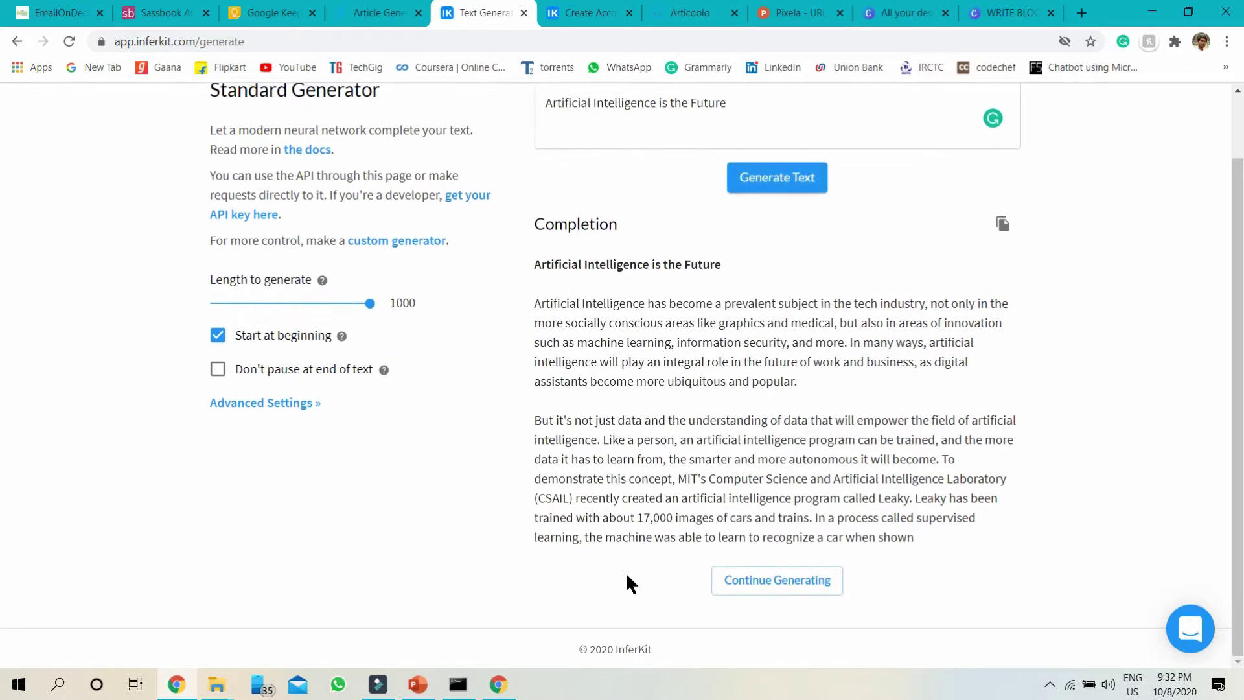
scroll(639, 559, "up", 1)
scroll(677, 343, "down", 1)
left_click(786, 585)
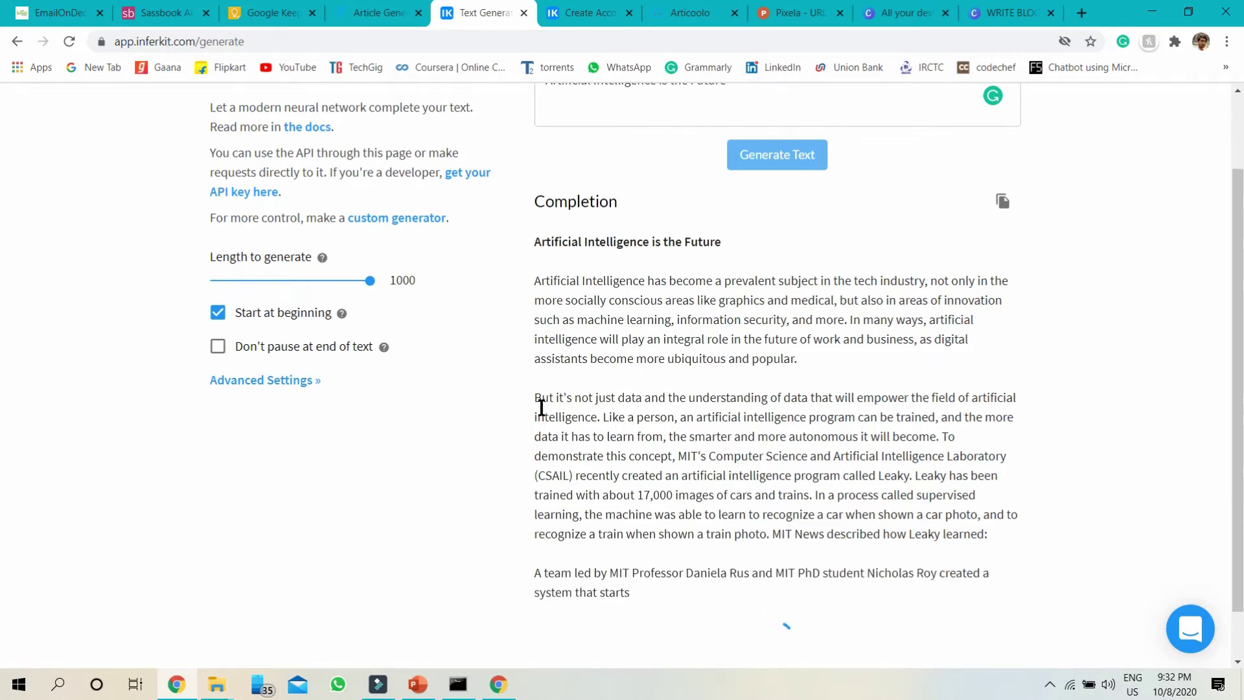
Scroll through the growing article about the Leaky program until generation finishes
scroll(625, 421, "down", 1)
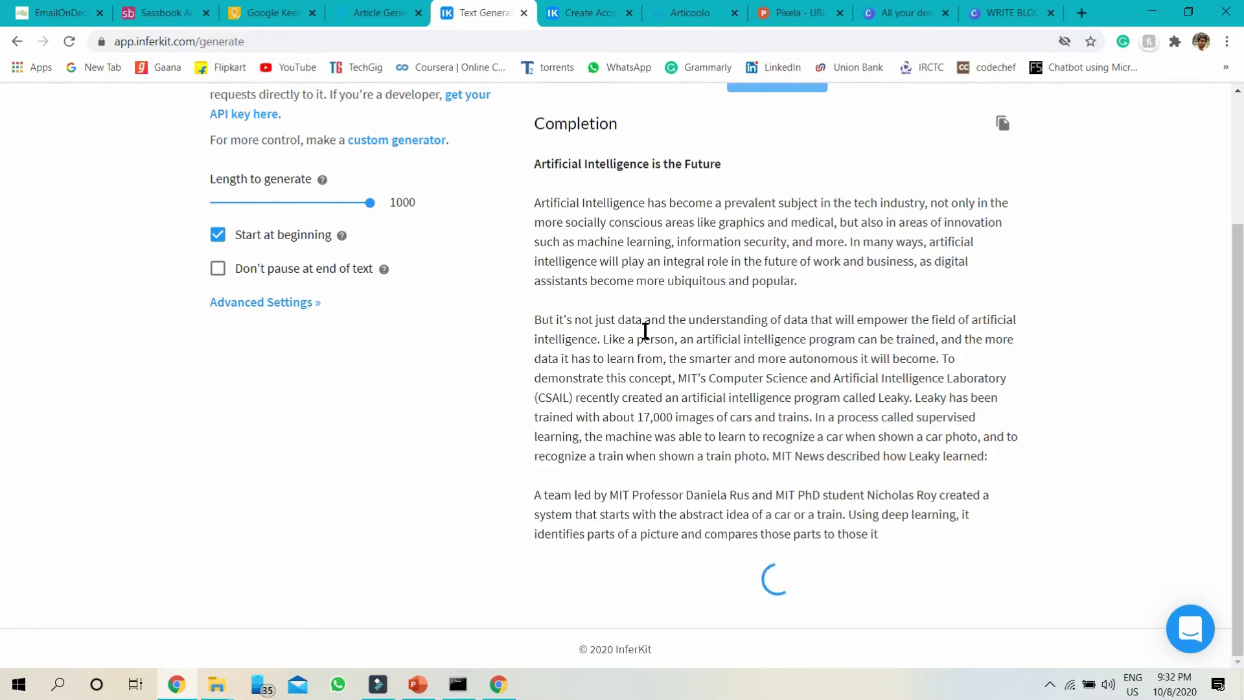
scroll(634, 477, "up", 1)
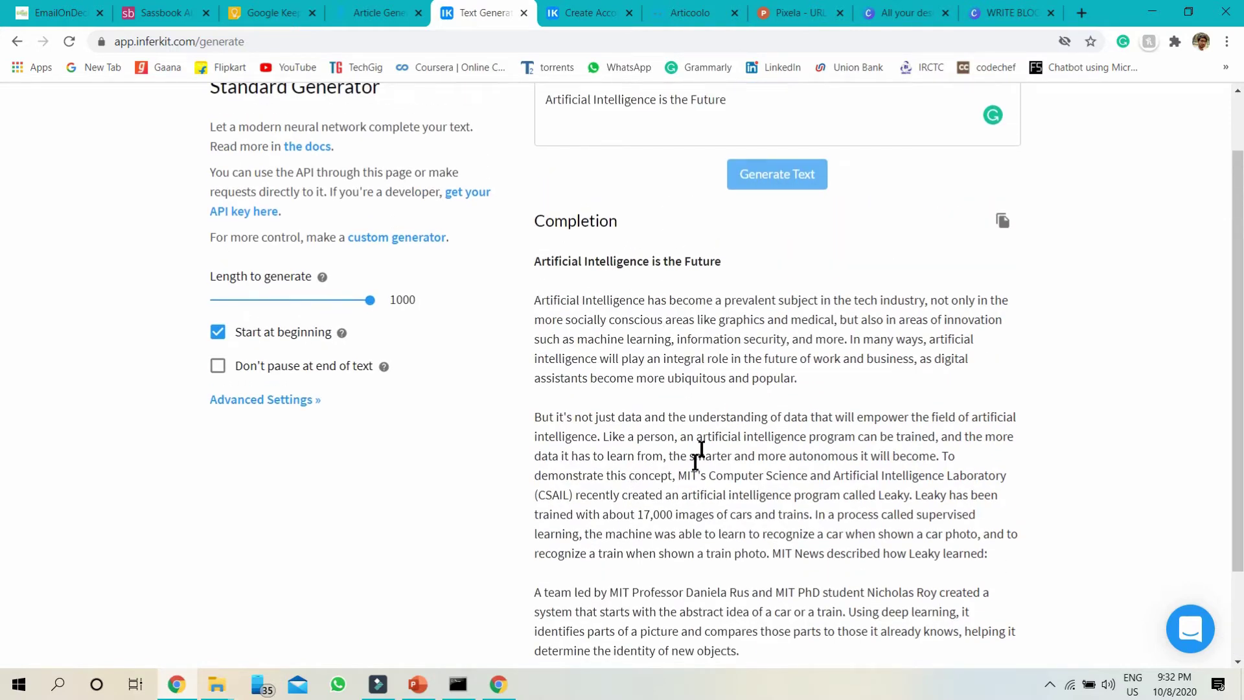
scroll(698, 461, "down", 2)
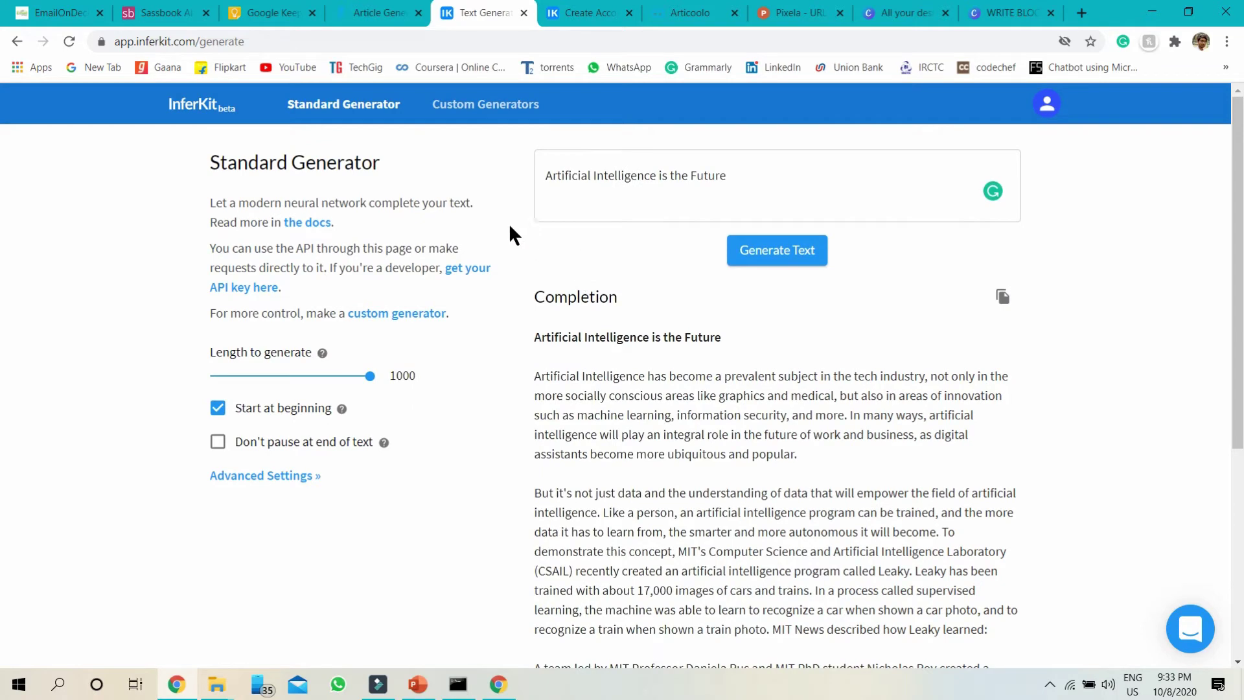
scroll(638, 483, "down", 5)
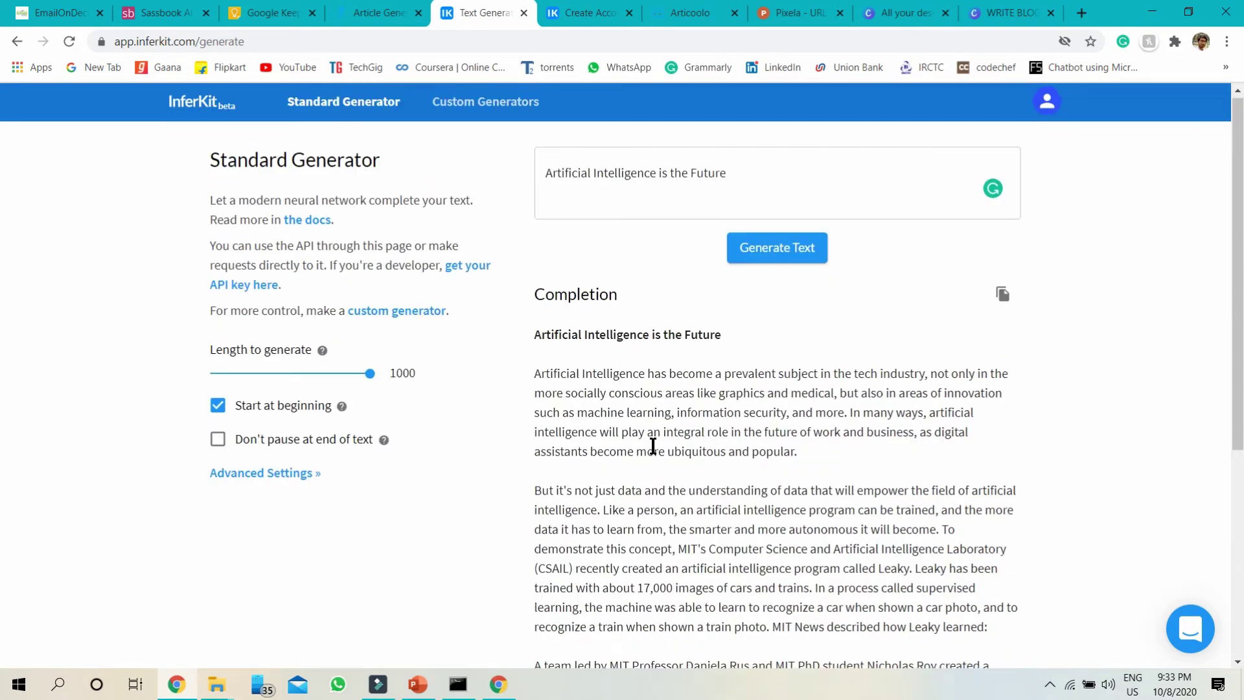
scroll(653, 446, "down", 5)
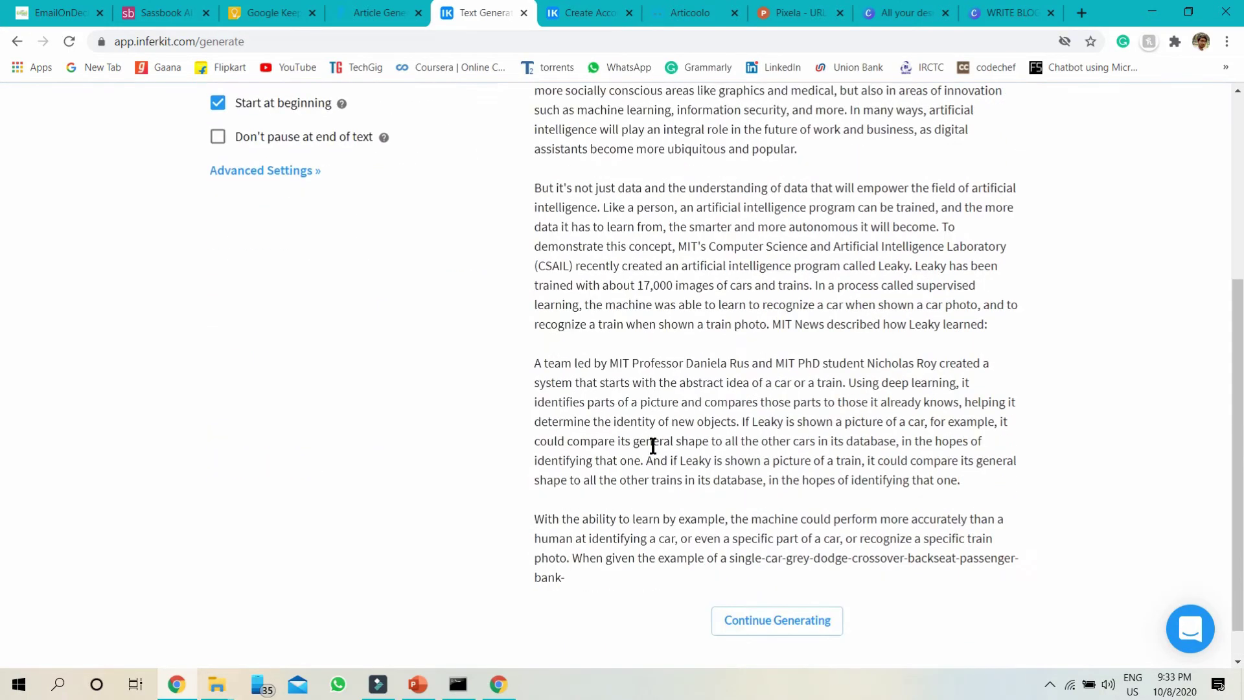
scroll(653, 446, "up", 5)
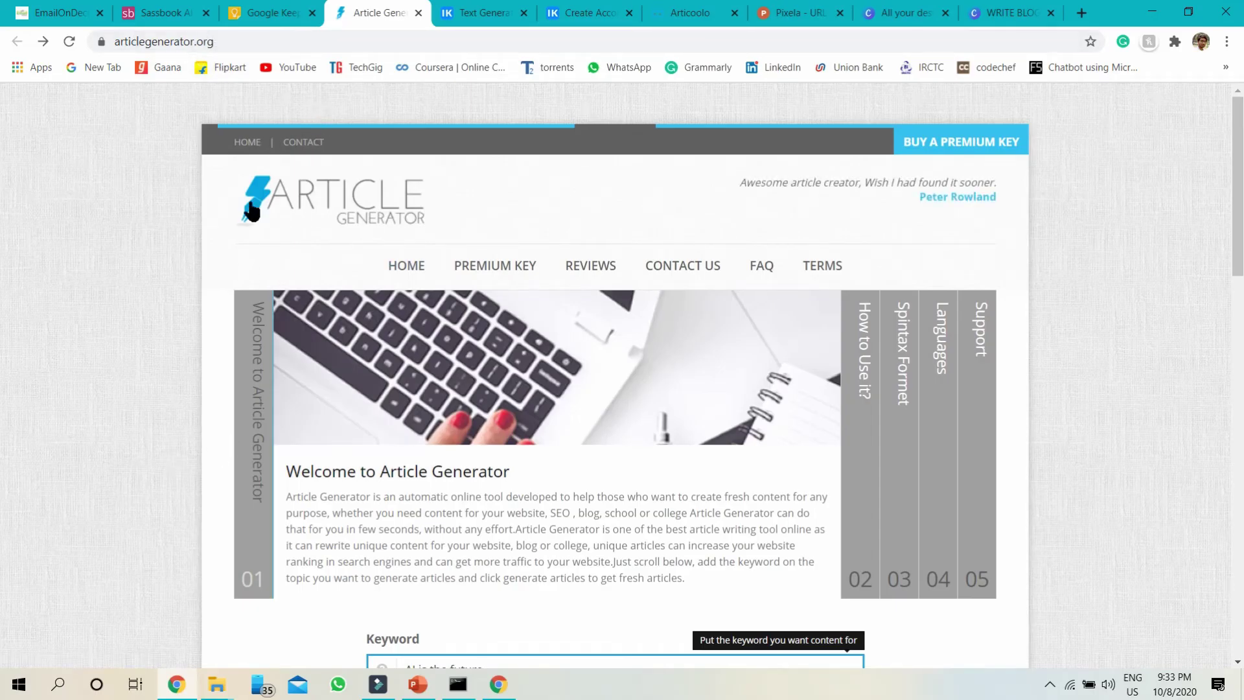
Expand the site's information panels, then move to the 'AI is the future' keyword entry
scroll(300, 313, "down", 4)
scroll(300, 313, "up", 4)
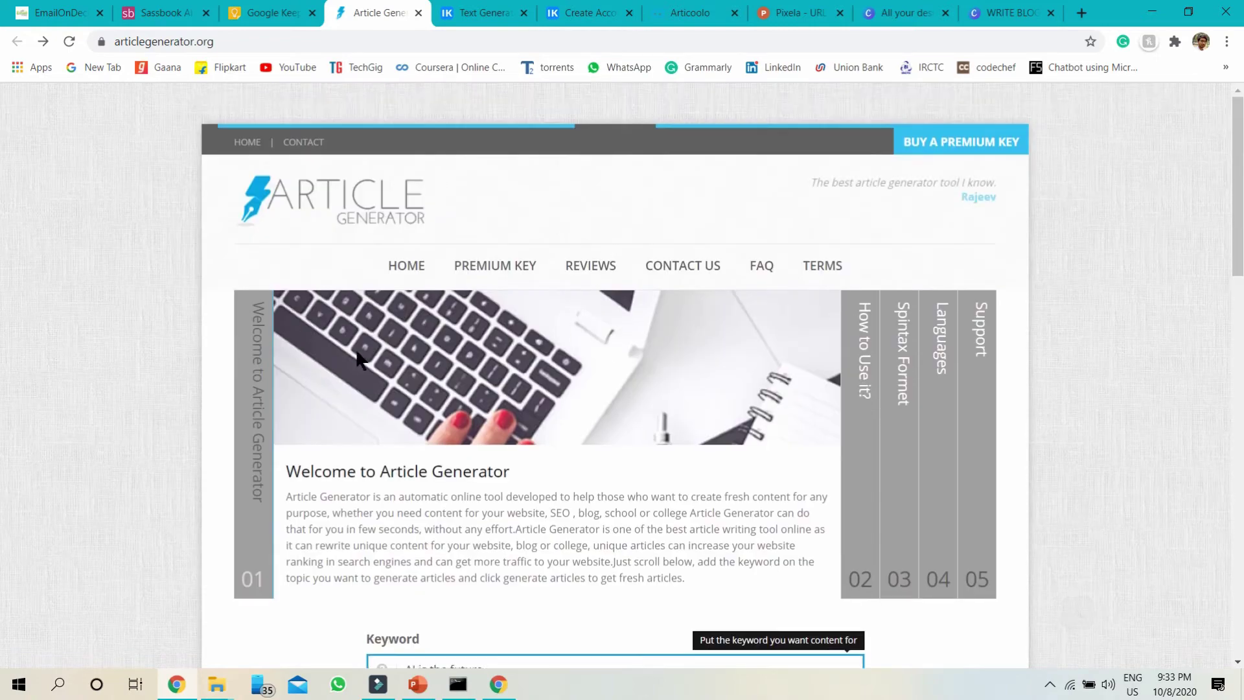
scroll(617, 372, "down", 1)
left_click(853, 360)
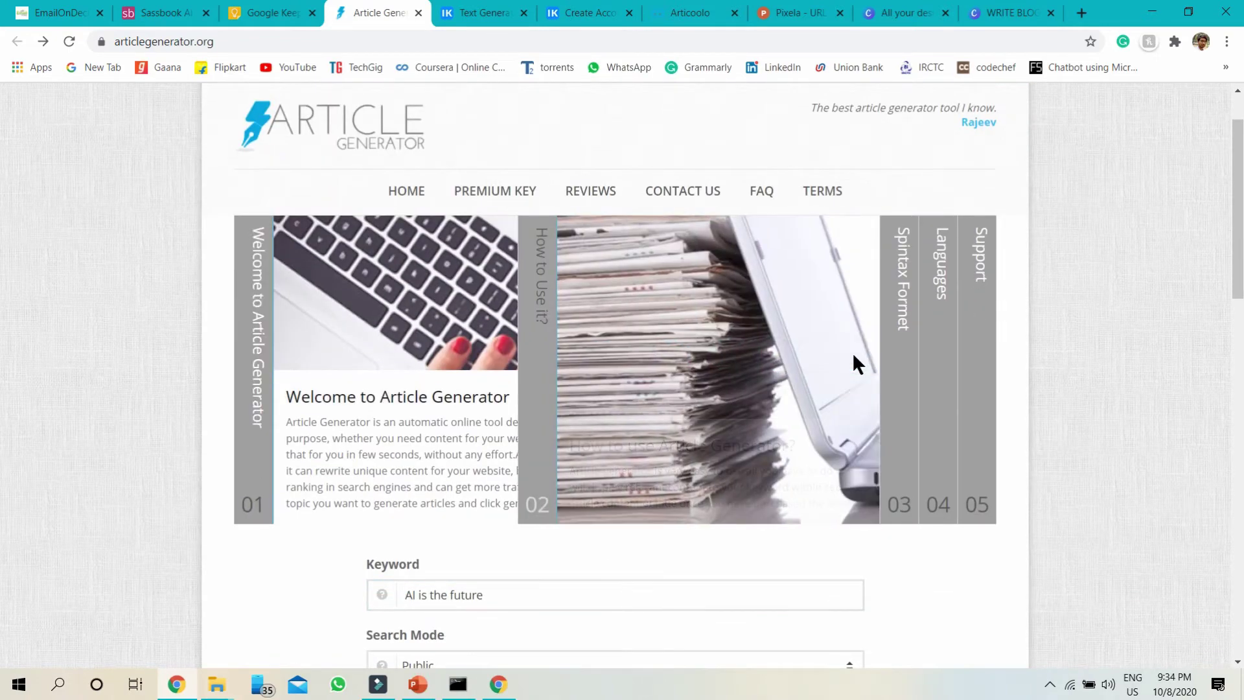
left_click(892, 356)
left_click(947, 354)
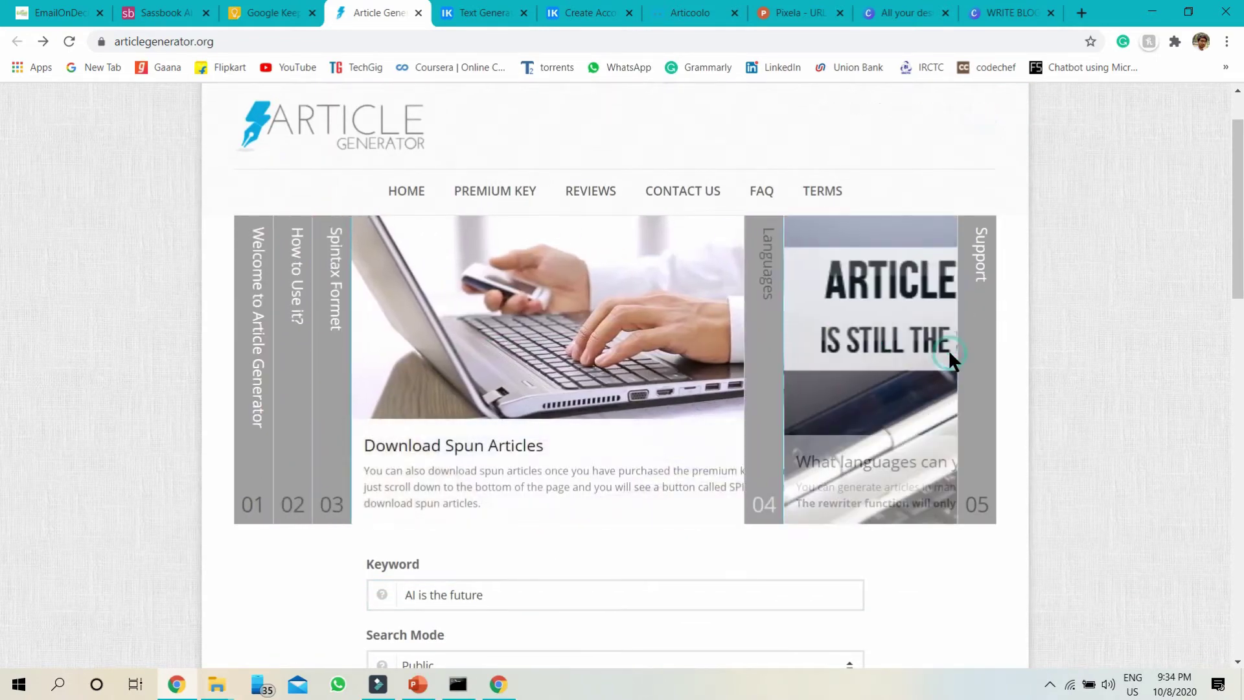
left_click(247, 330)
scroll(223, 352, "down", 2)
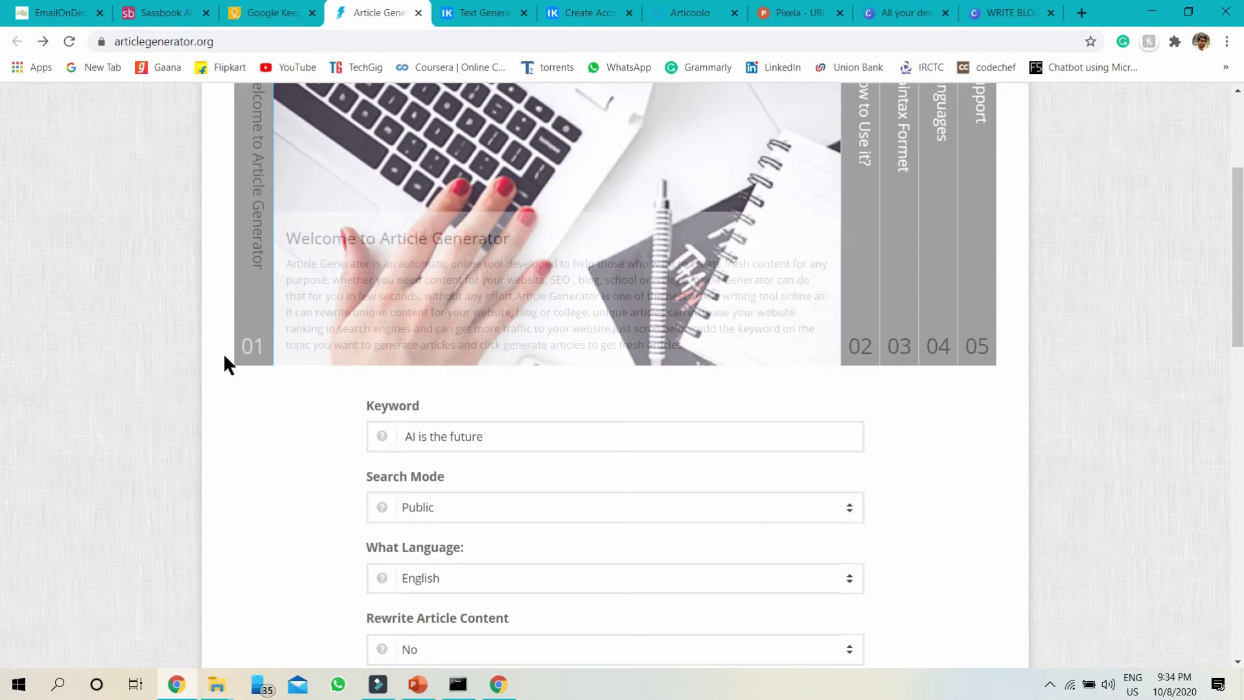
scroll(223, 352, "down", 3)
left_click(519, 267)
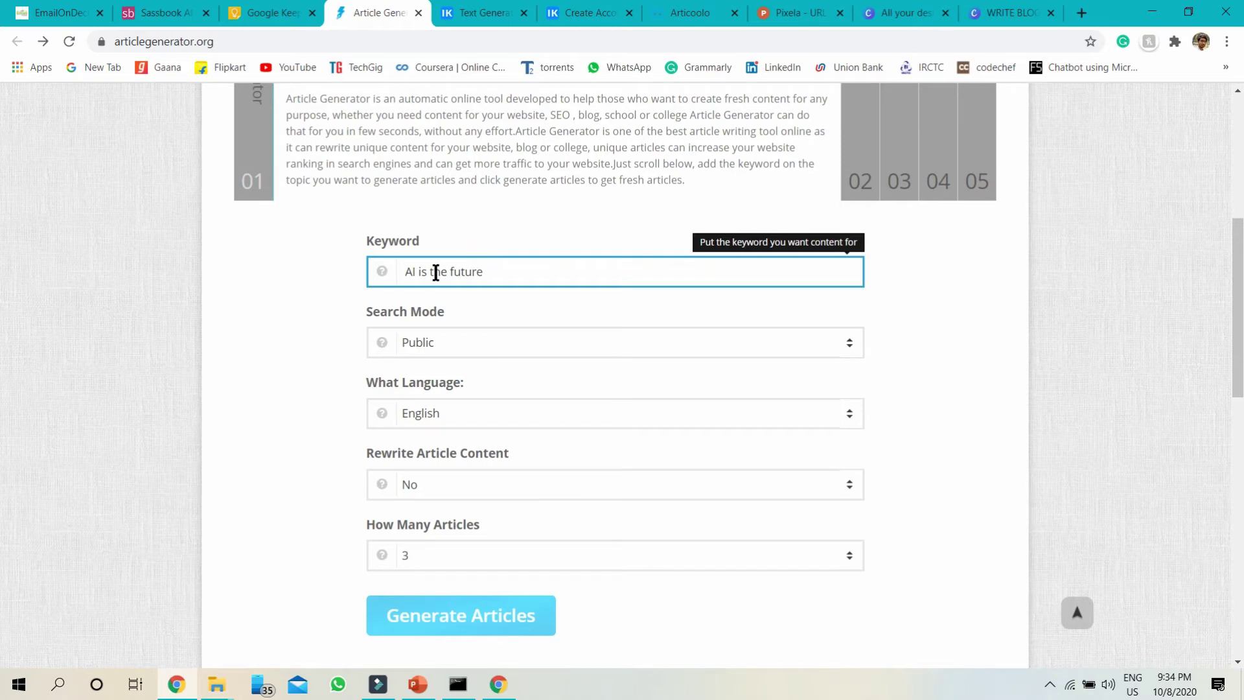
Keep Public as the search mode and English as the article language
scroll(305, 394, "up", 1)
left_click(454, 360)
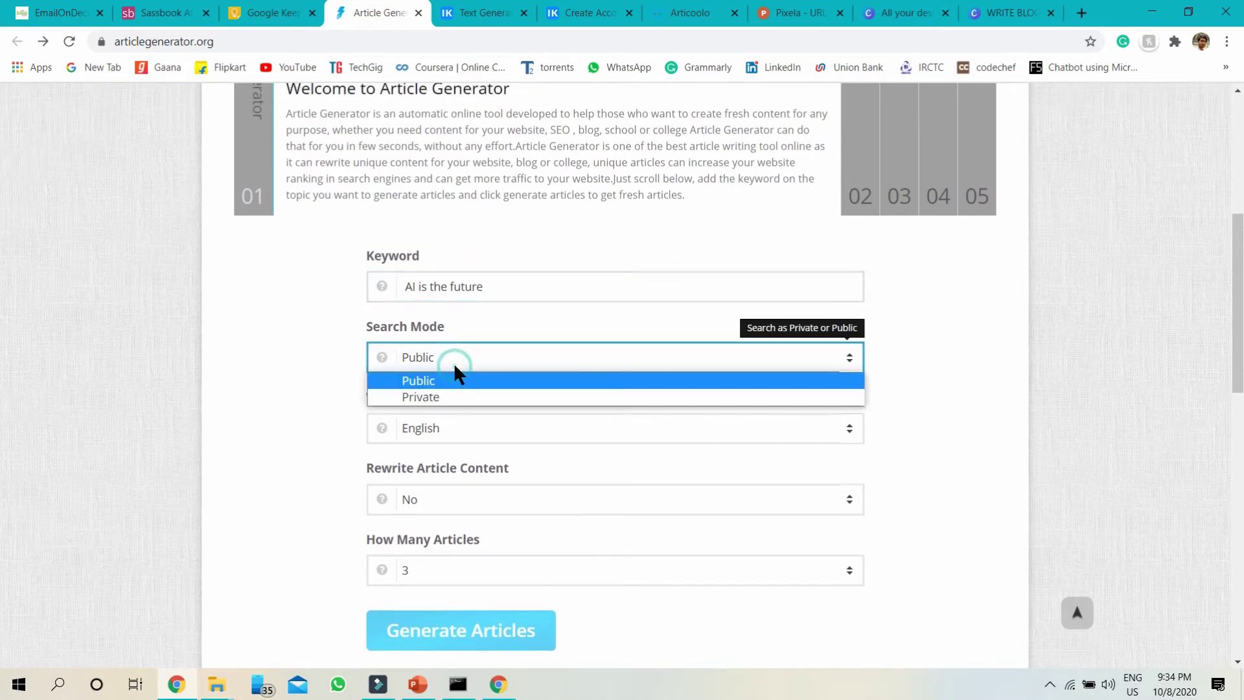
left_click(451, 357)
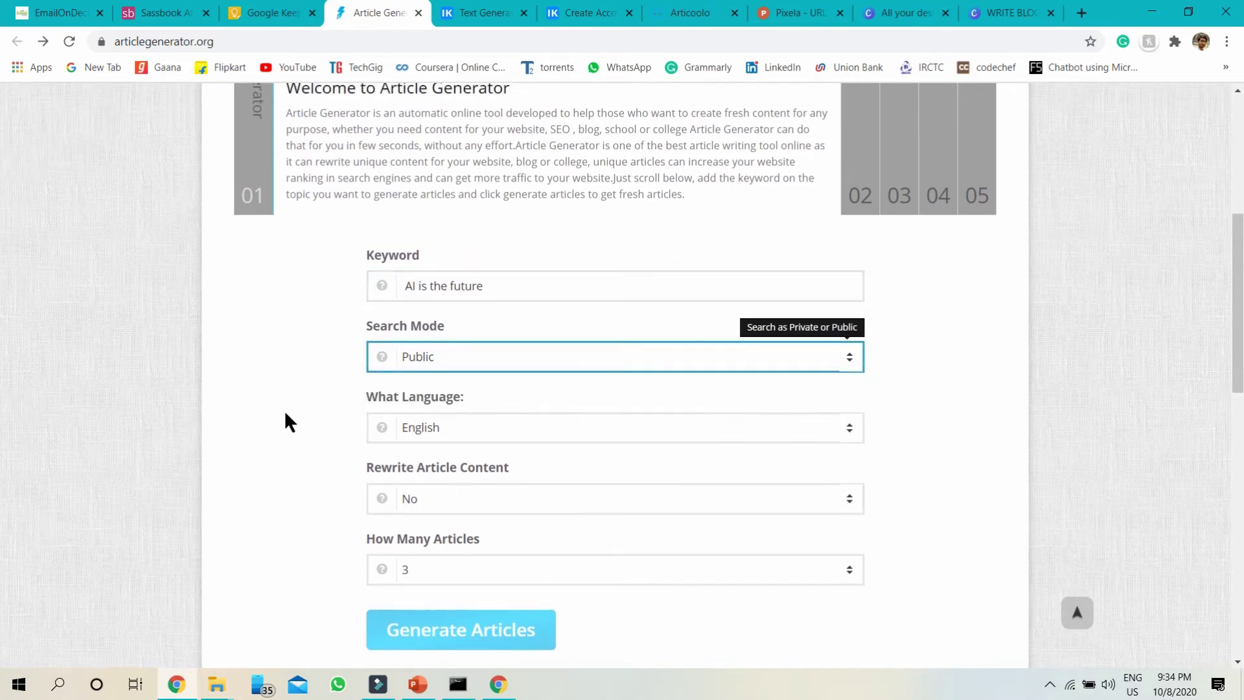
scroll(285, 414, "down", 2)
left_click(474, 296)
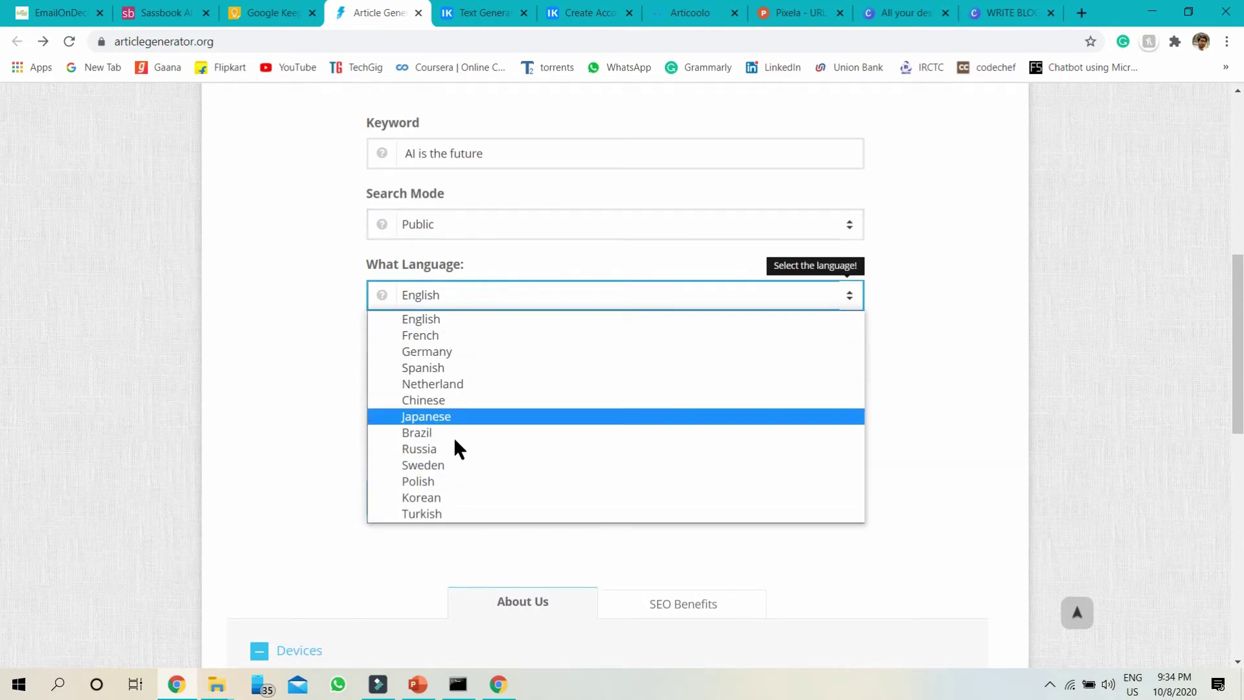
left_click(462, 320)
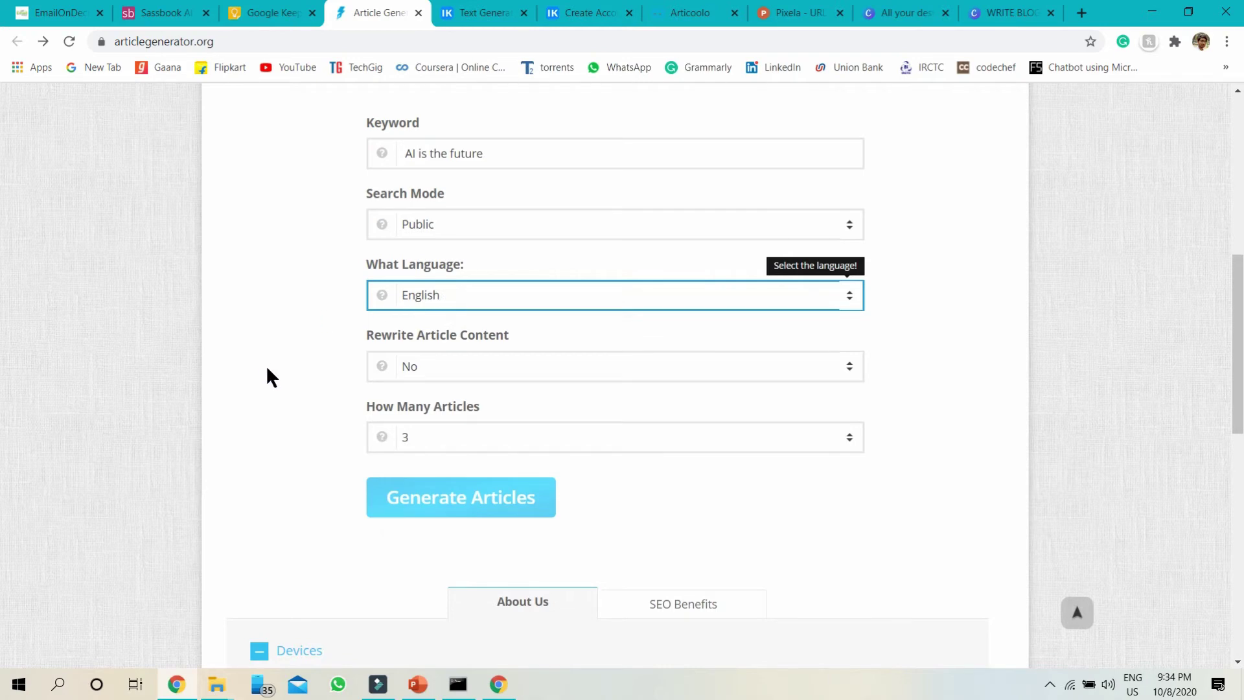
scroll(317, 392, "down", 1)
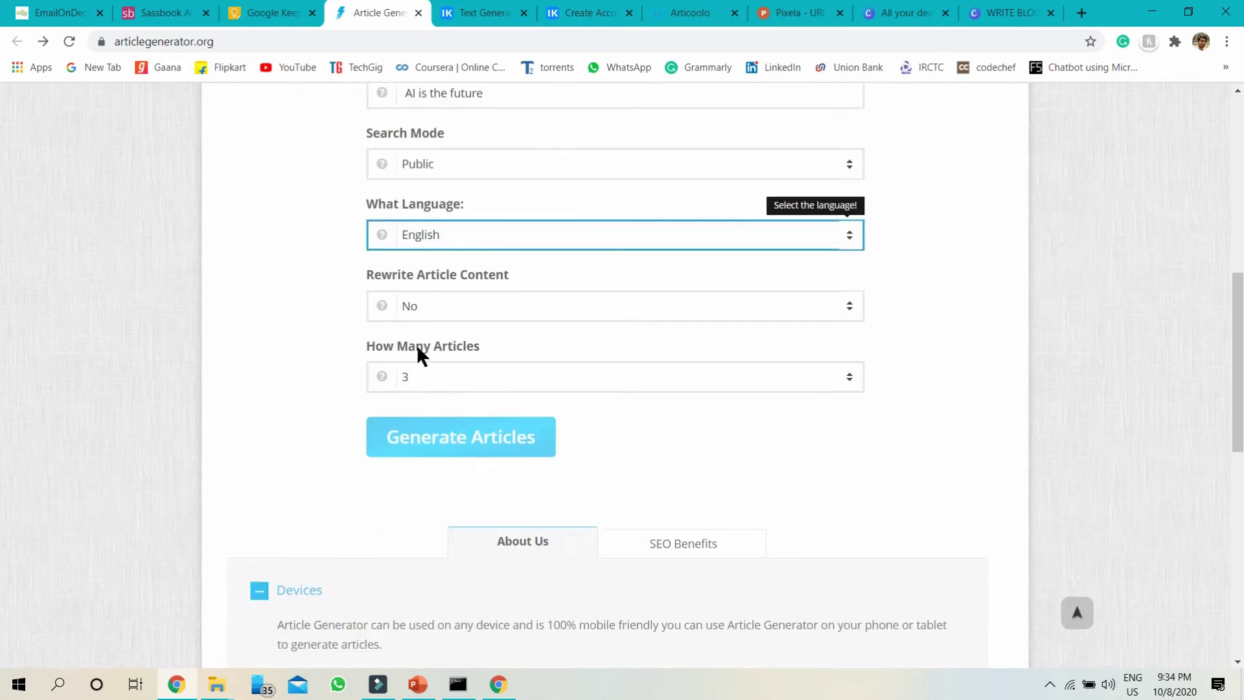
Leave article rewriting at No and the number of articles at 3
left_click(421, 313)
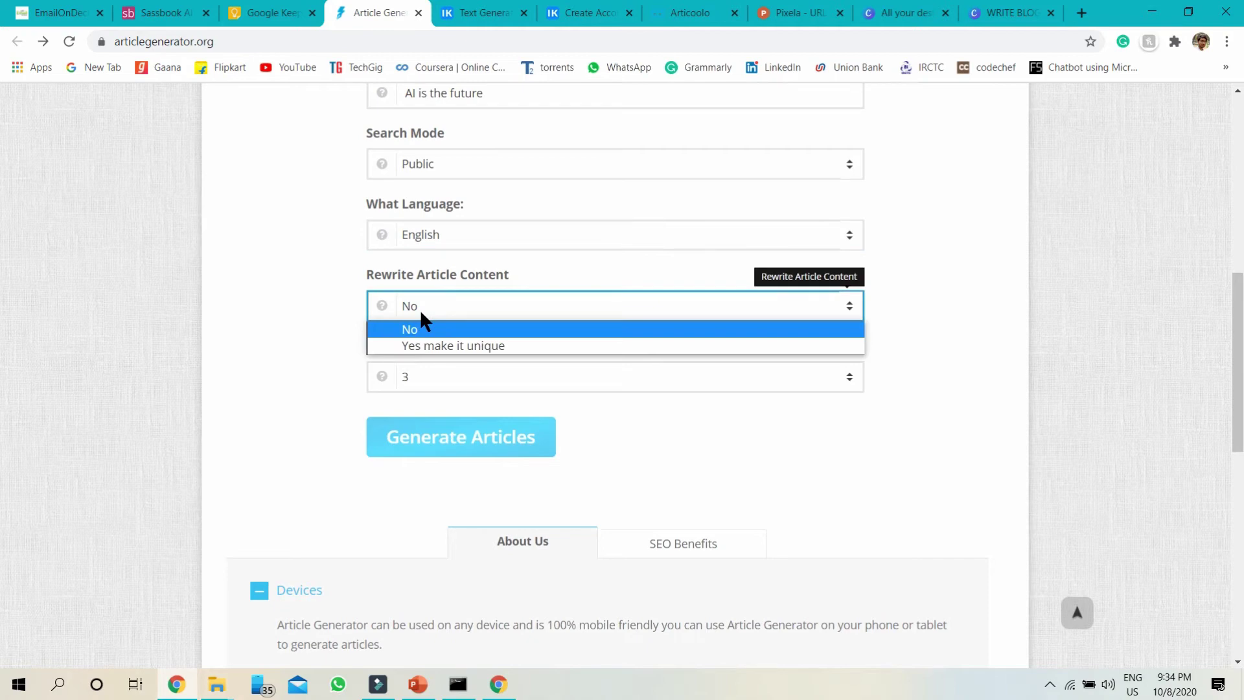
left_click(417, 310)
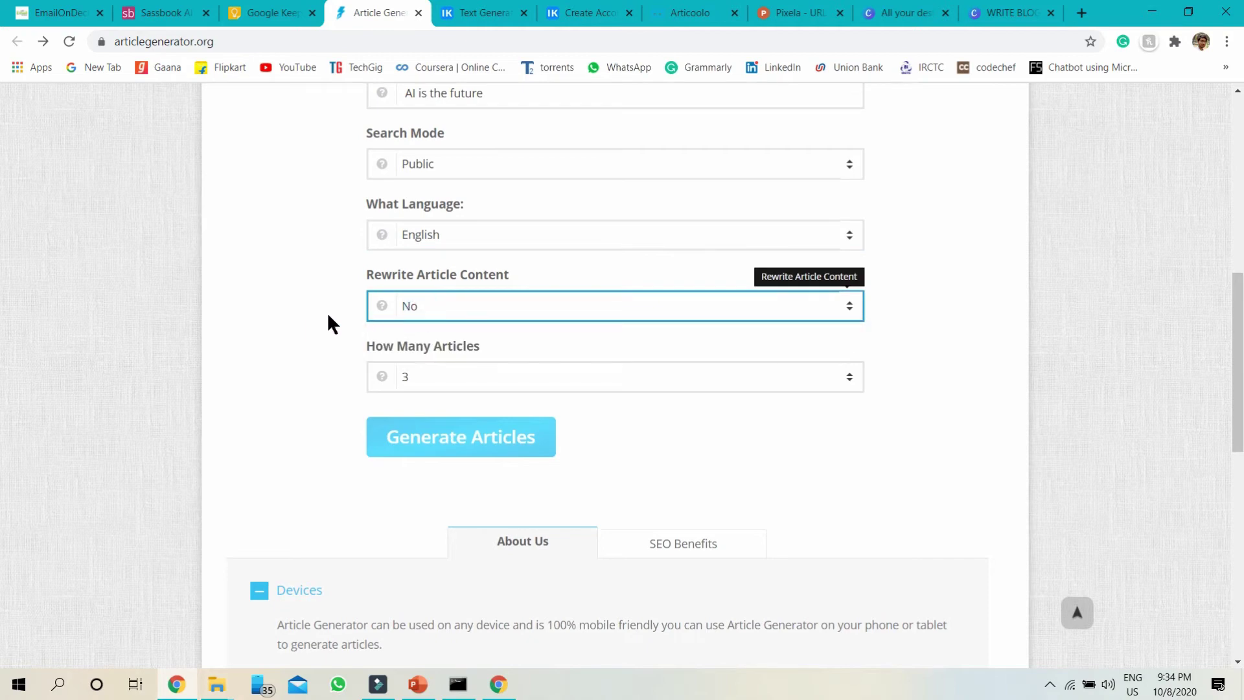
left_click(444, 308)
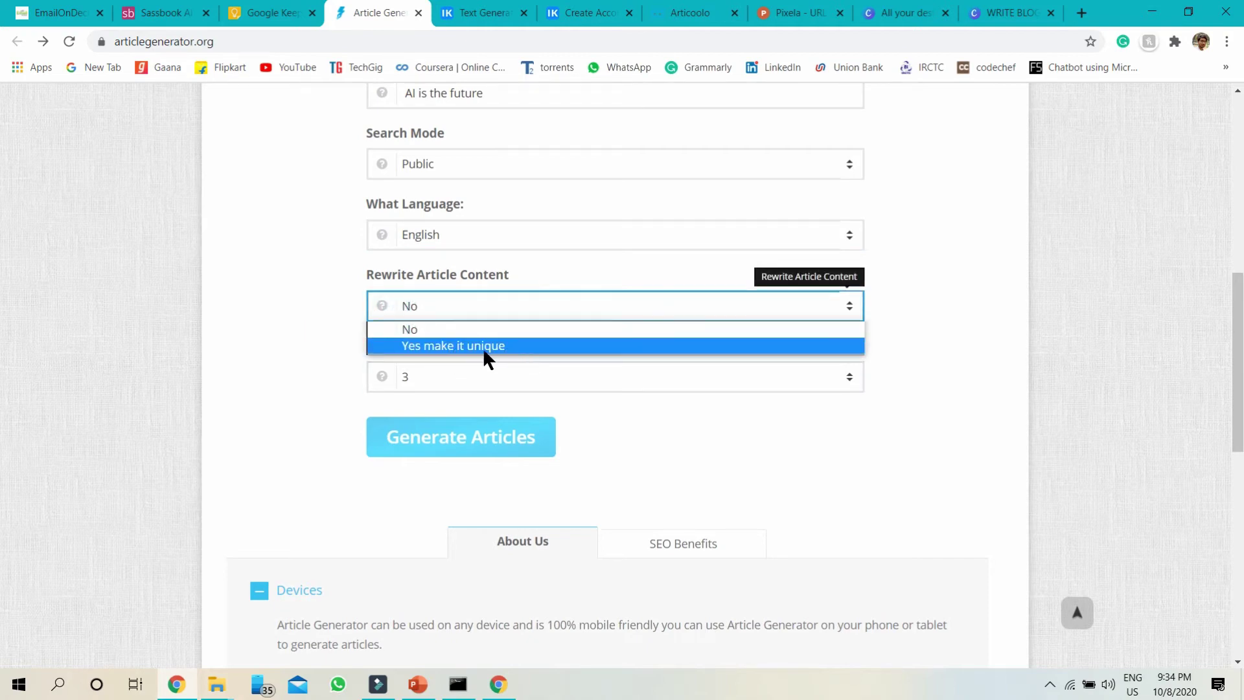
left_click(299, 357)
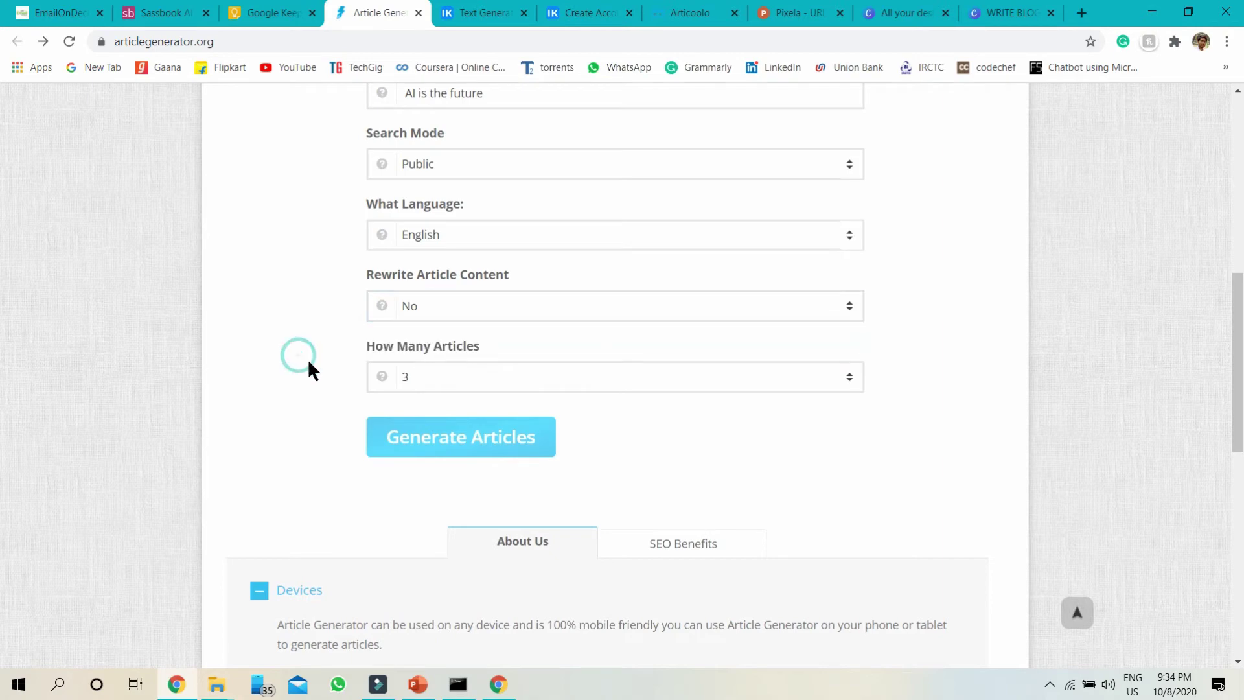
left_click(427, 387)
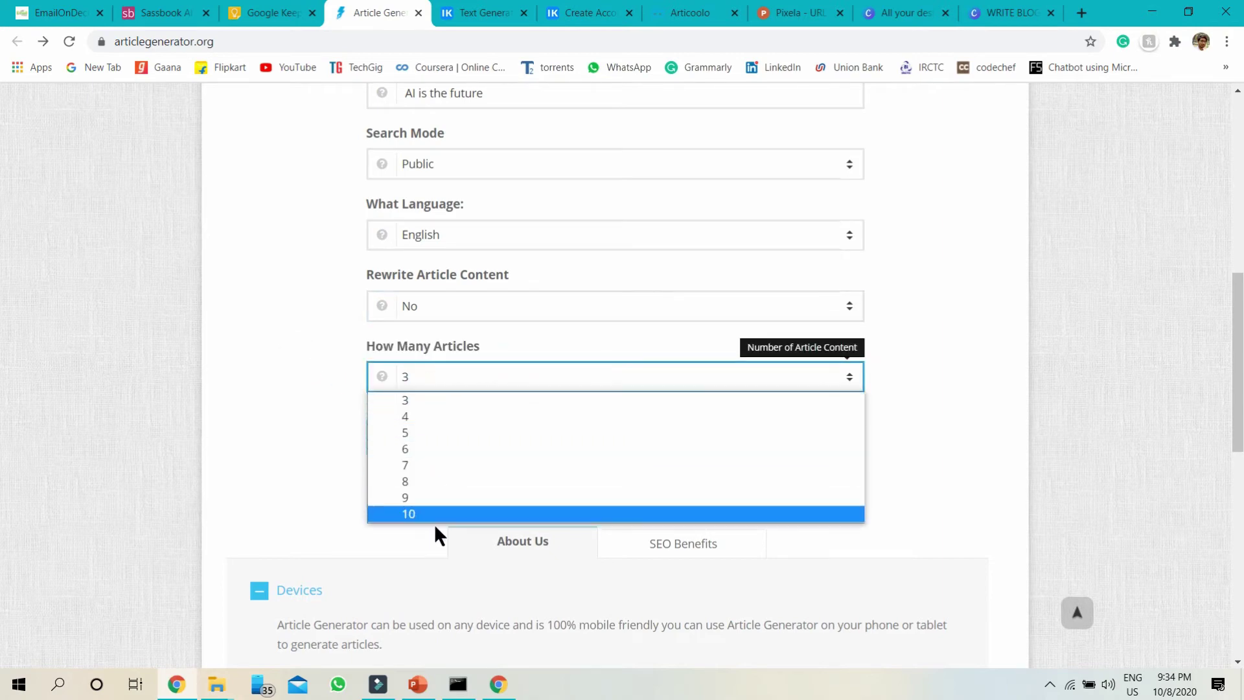
left_click(429, 398)
scroll(282, 364, "down", 1)
scroll(282, 364, "up", 5)
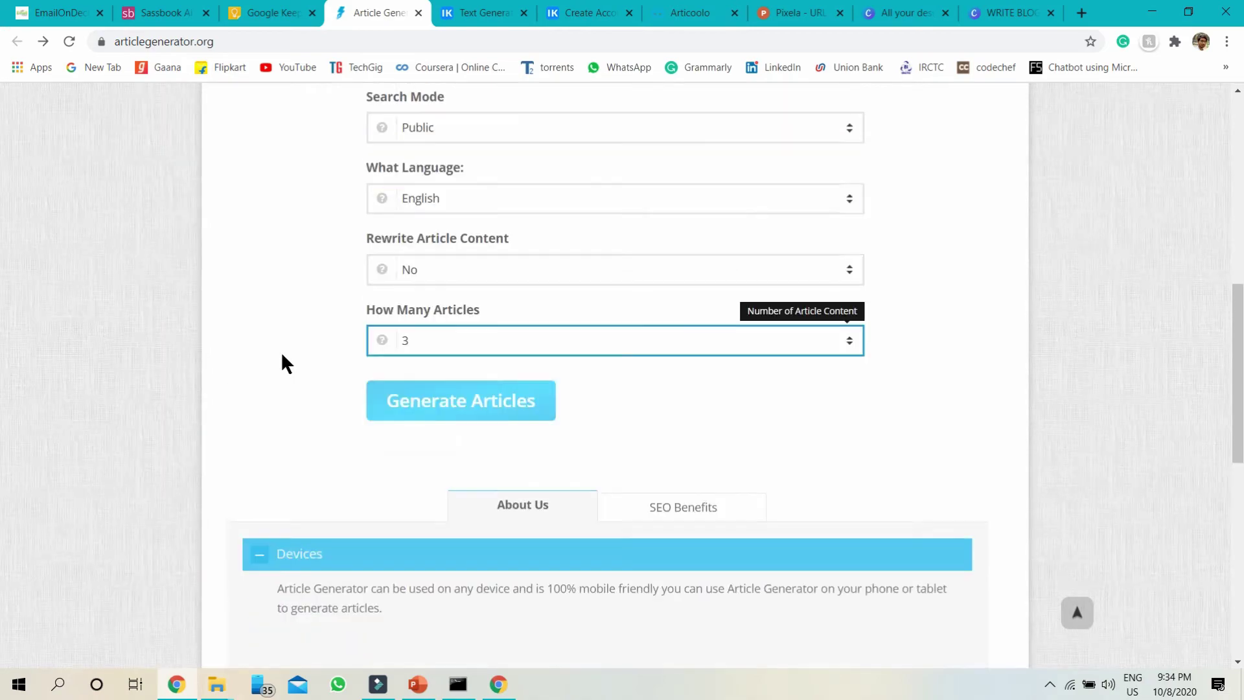
scroll(285, 364, "down", 6)
scroll(283, 357, "up", 10)
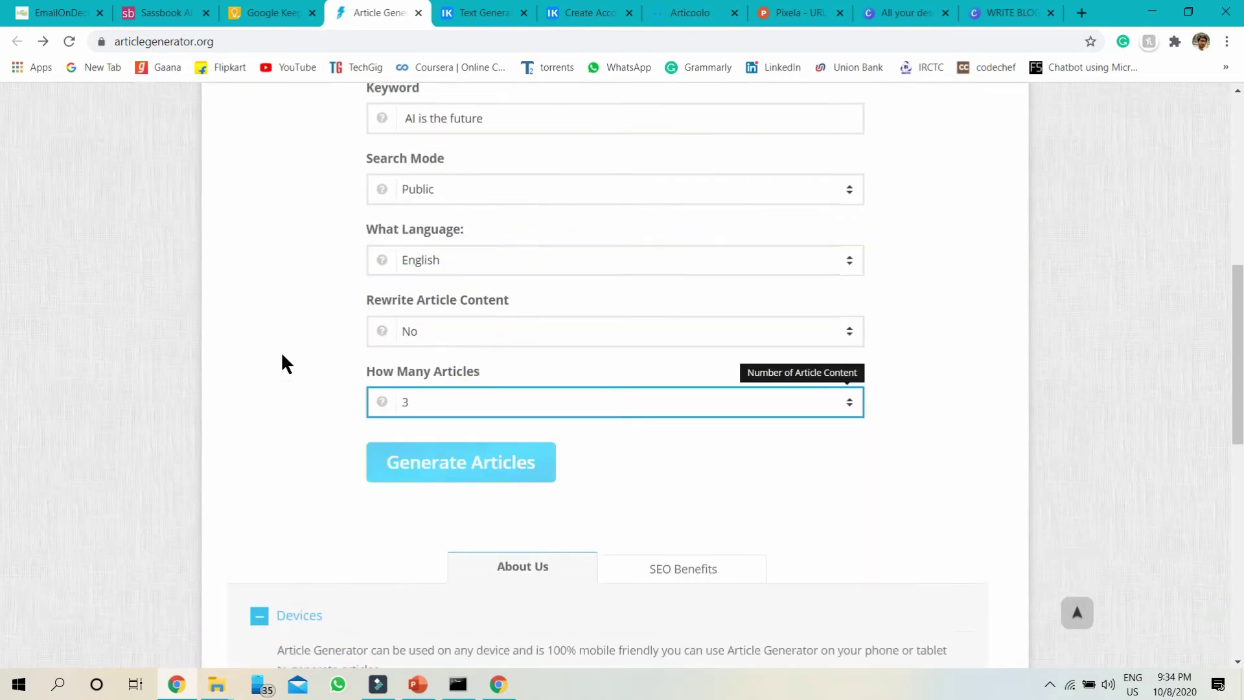
scroll(324, 350, "down", 3)
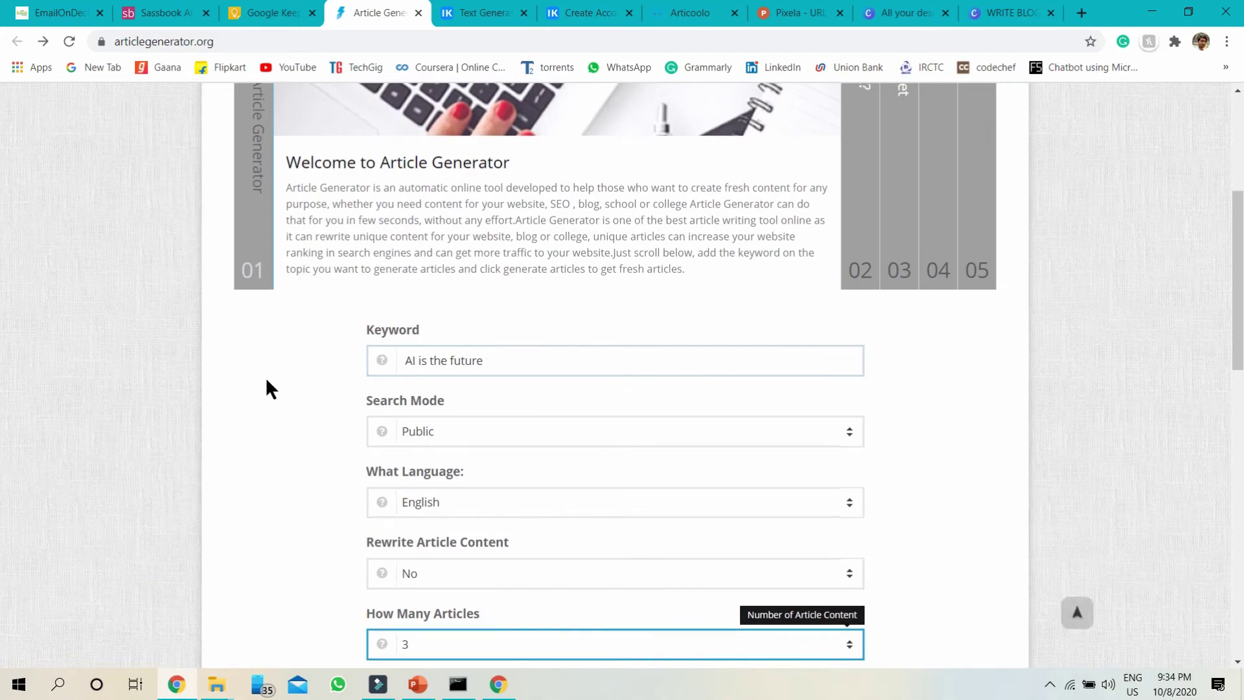
scroll(266, 382, "down", 5)
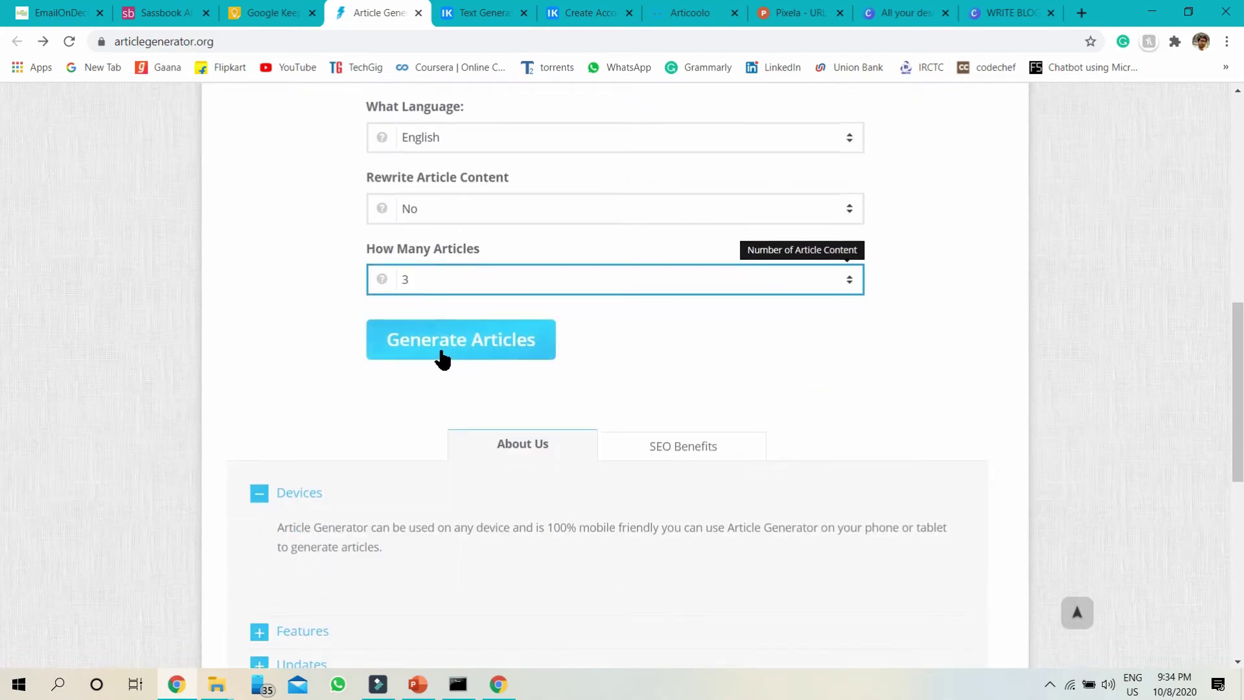
Generate the articles and read article 01 on supply chain AI down to article 02
left_click(442, 352)
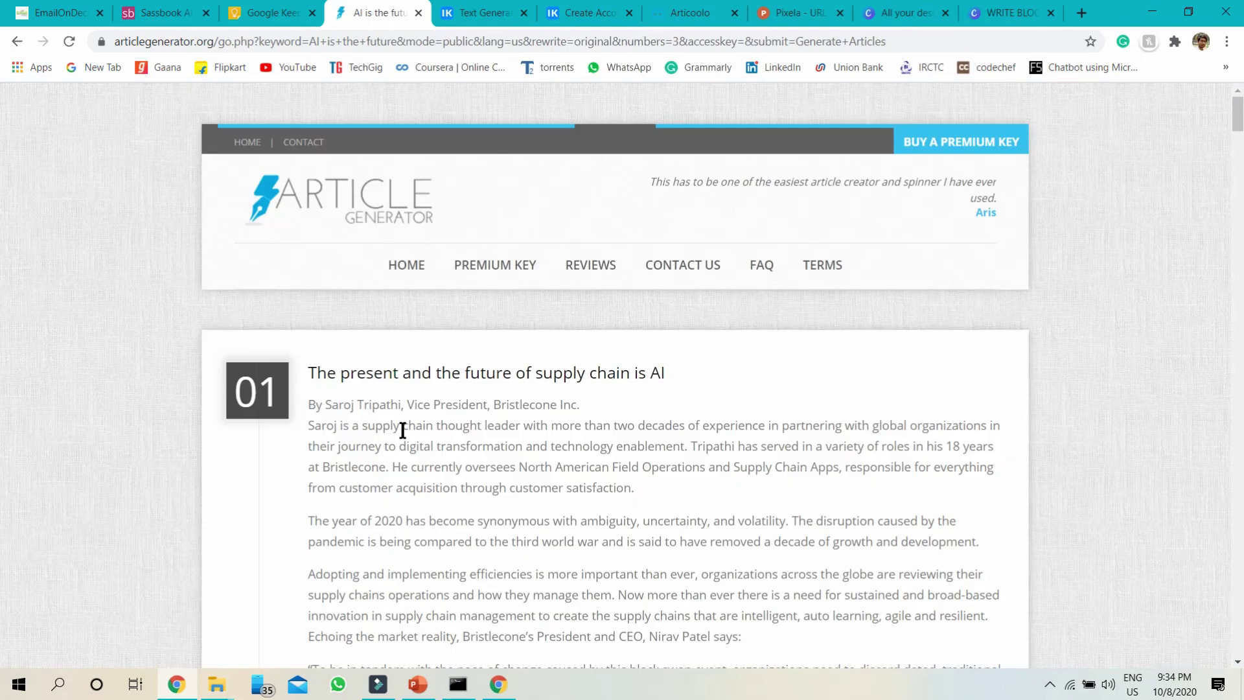
scroll(402, 430, "down", 2)
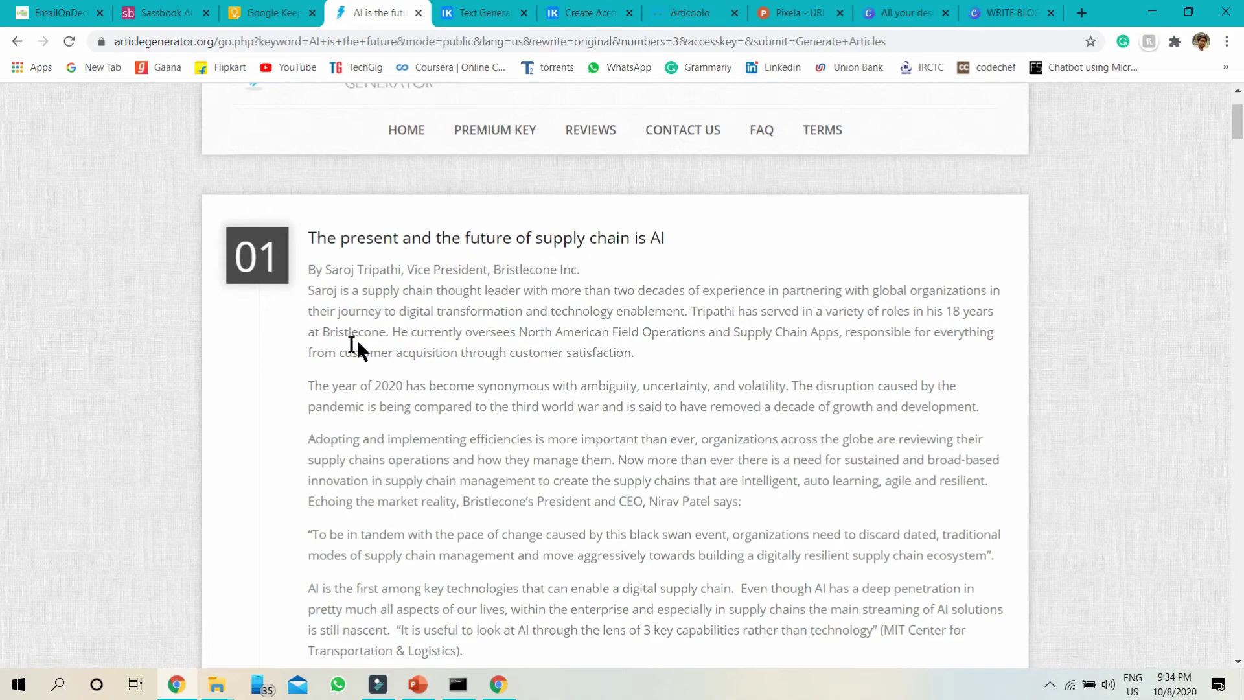
scroll(470, 355, "down", 9)
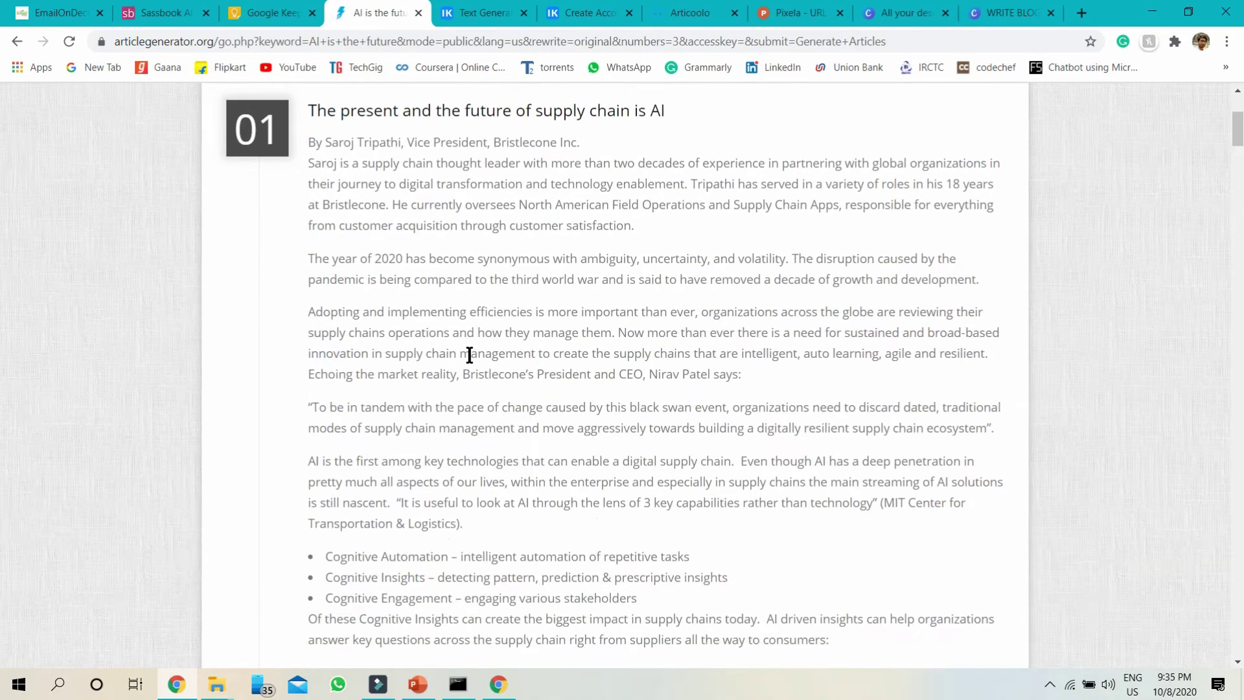
scroll(472, 358, "down", 12)
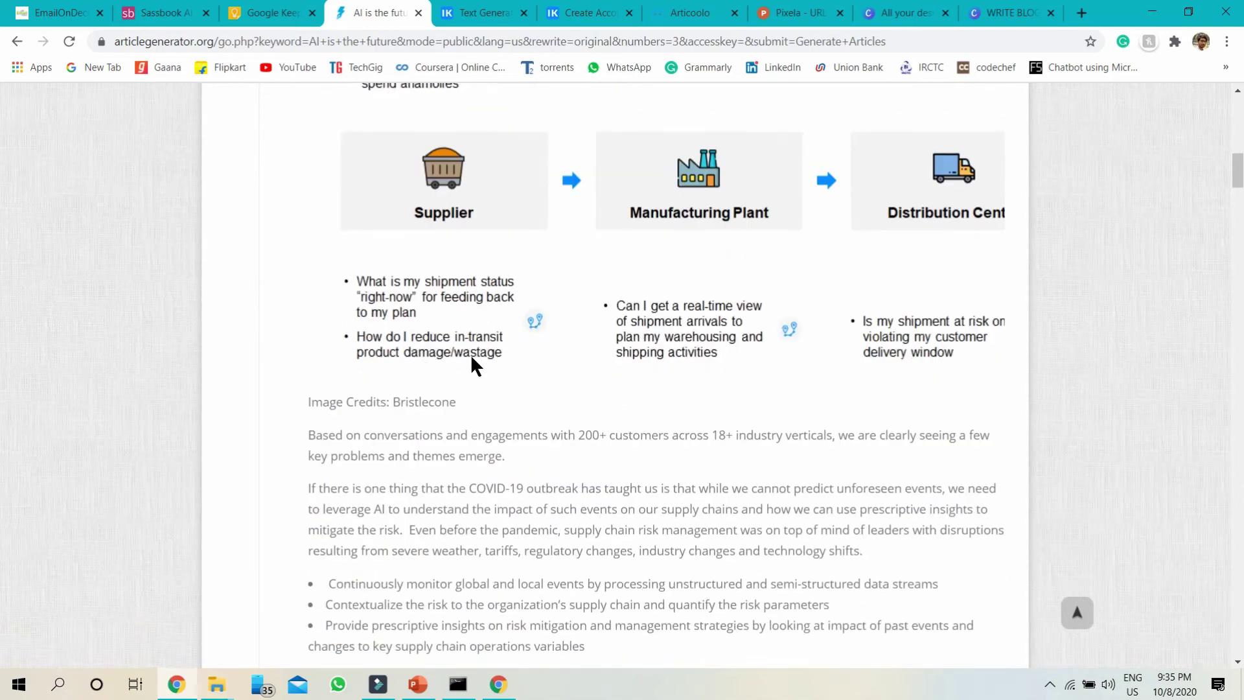
scroll(470, 354, "down", 12)
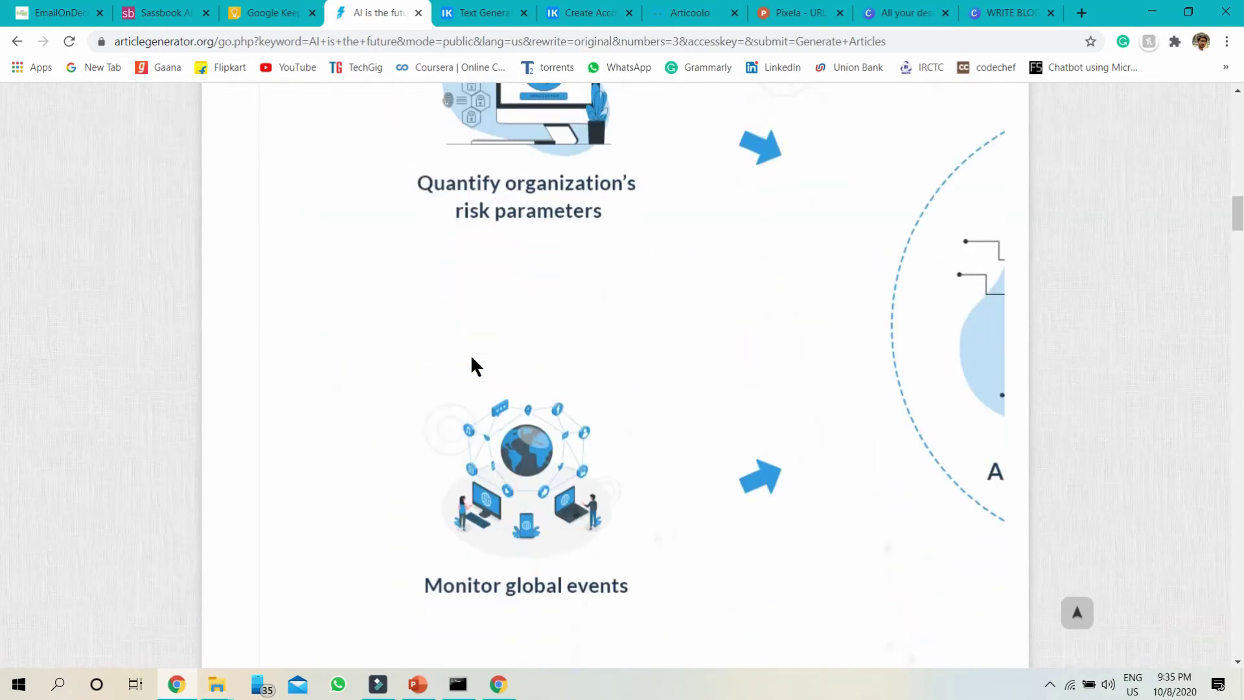
scroll(470, 354, "down", 11)
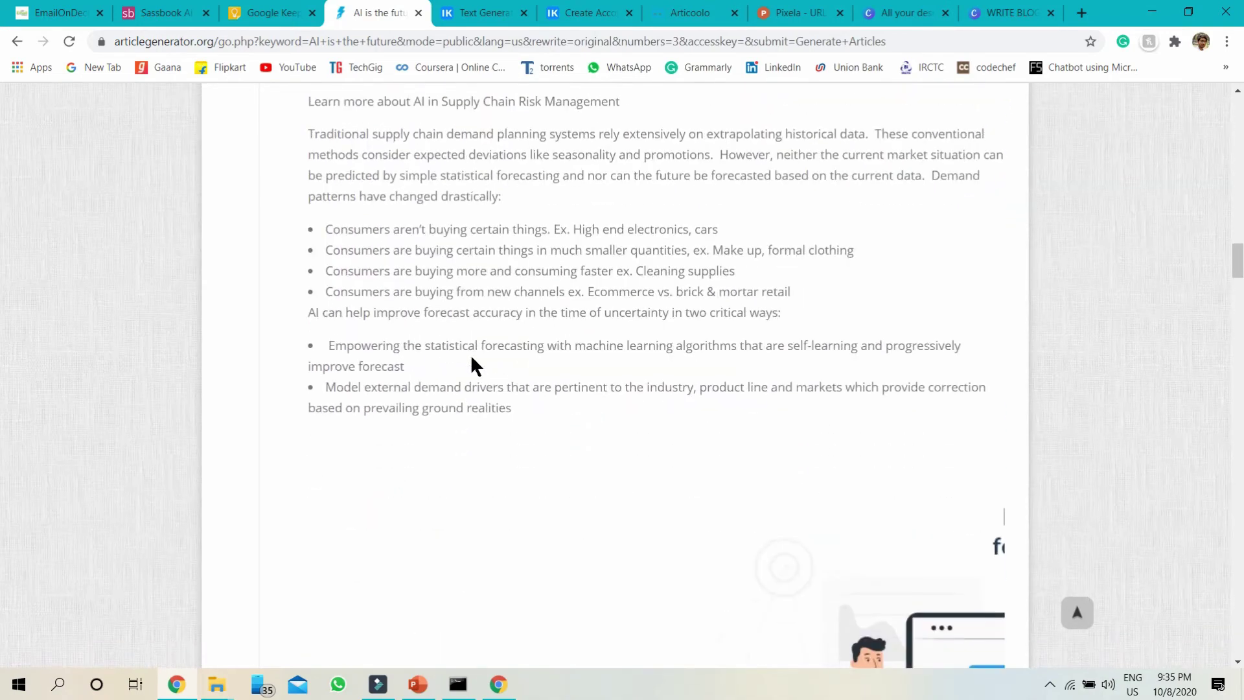
scroll(470, 354, "down", 7)
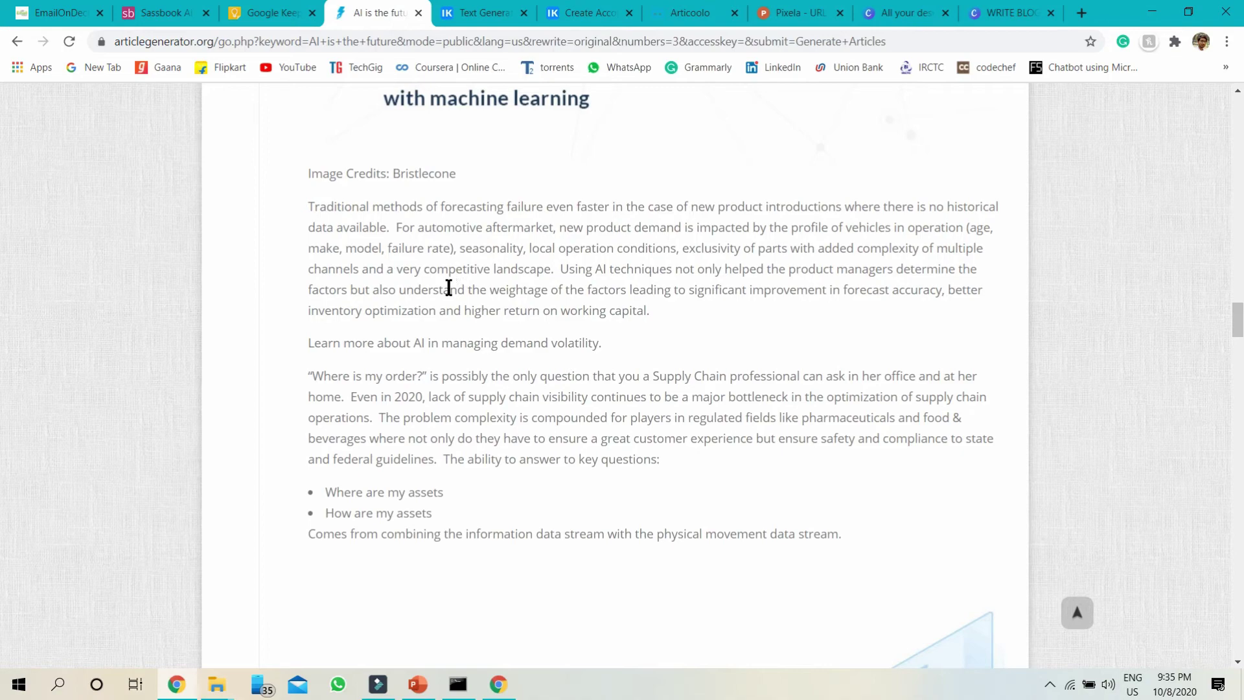
scroll(448, 287, "down", 1)
scroll(449, 287, "down", 13)
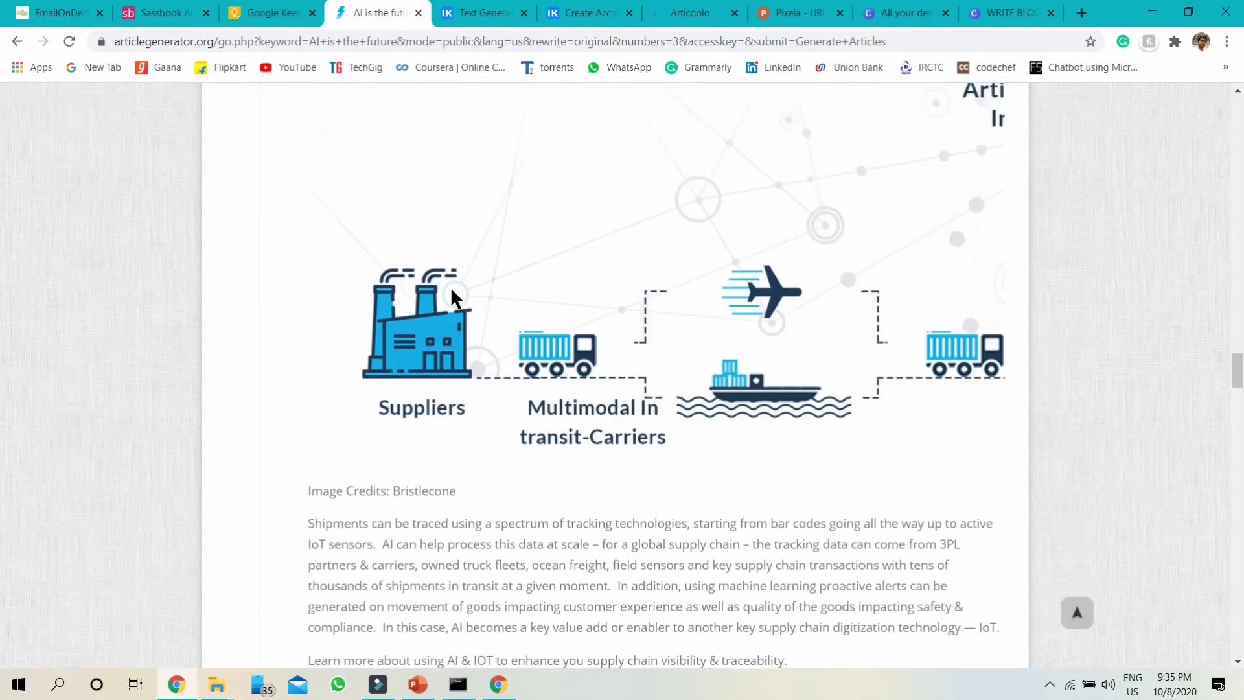
scroll(452, 297, "down", 10)
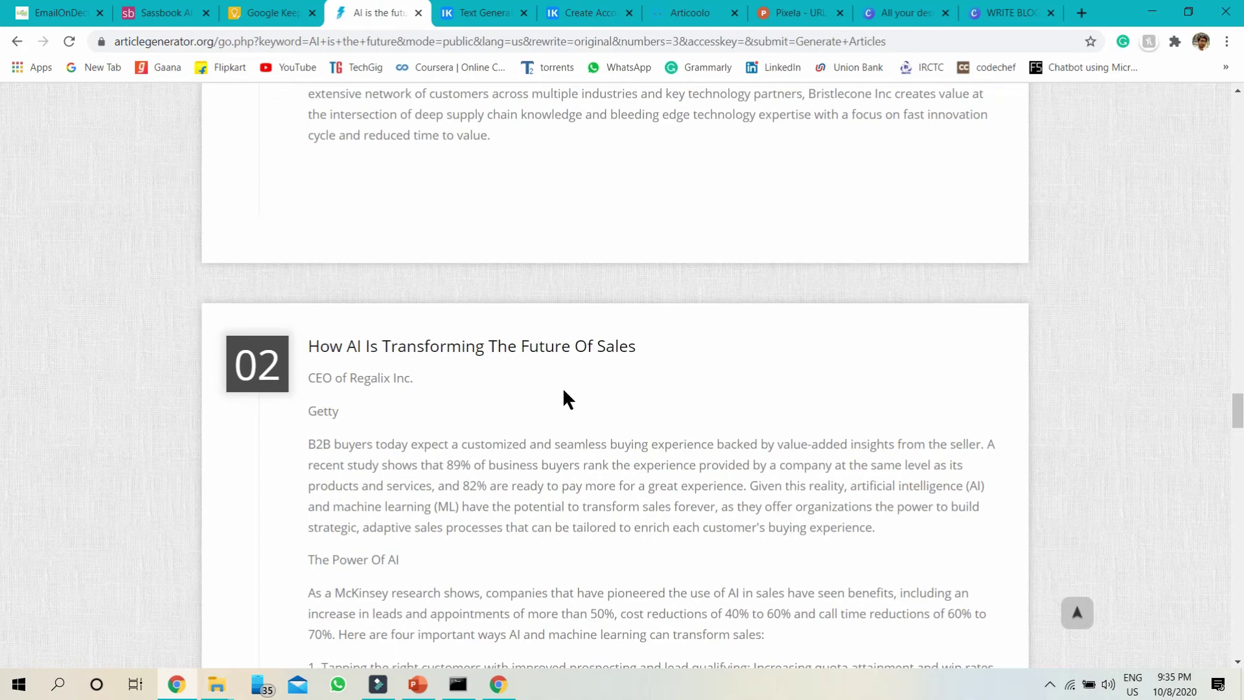
scroll(563, 391, "down", 2)
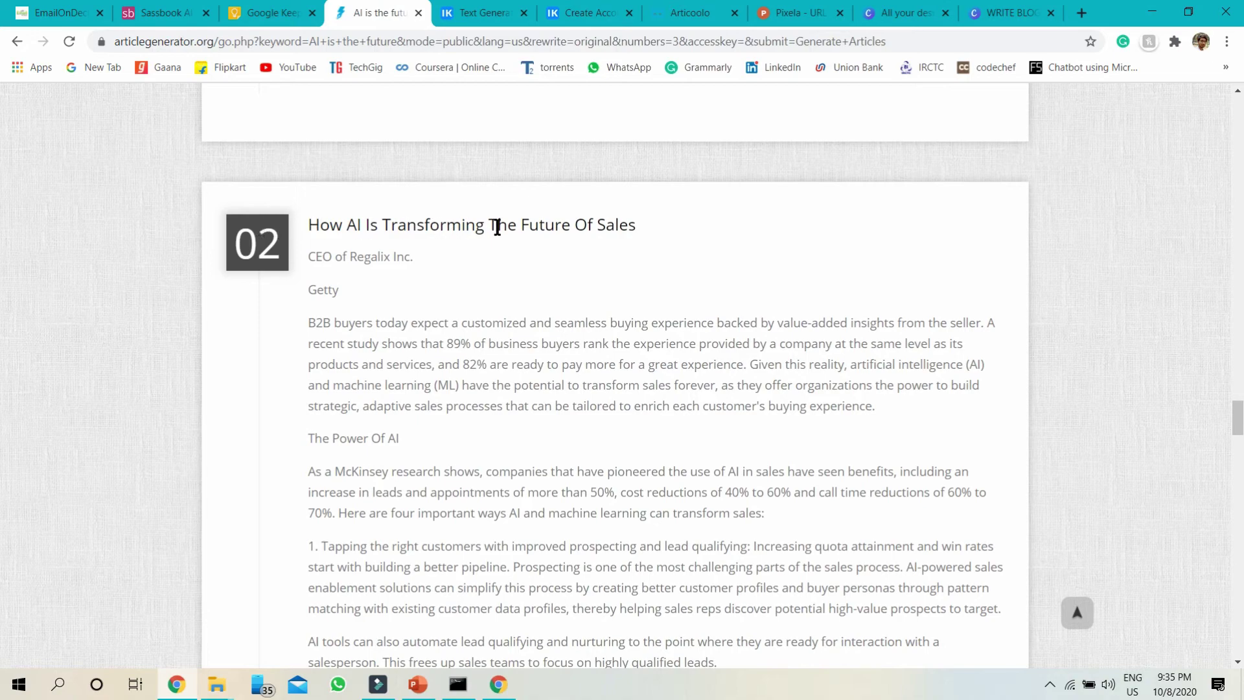
scroll(604, 355, "down", 2)
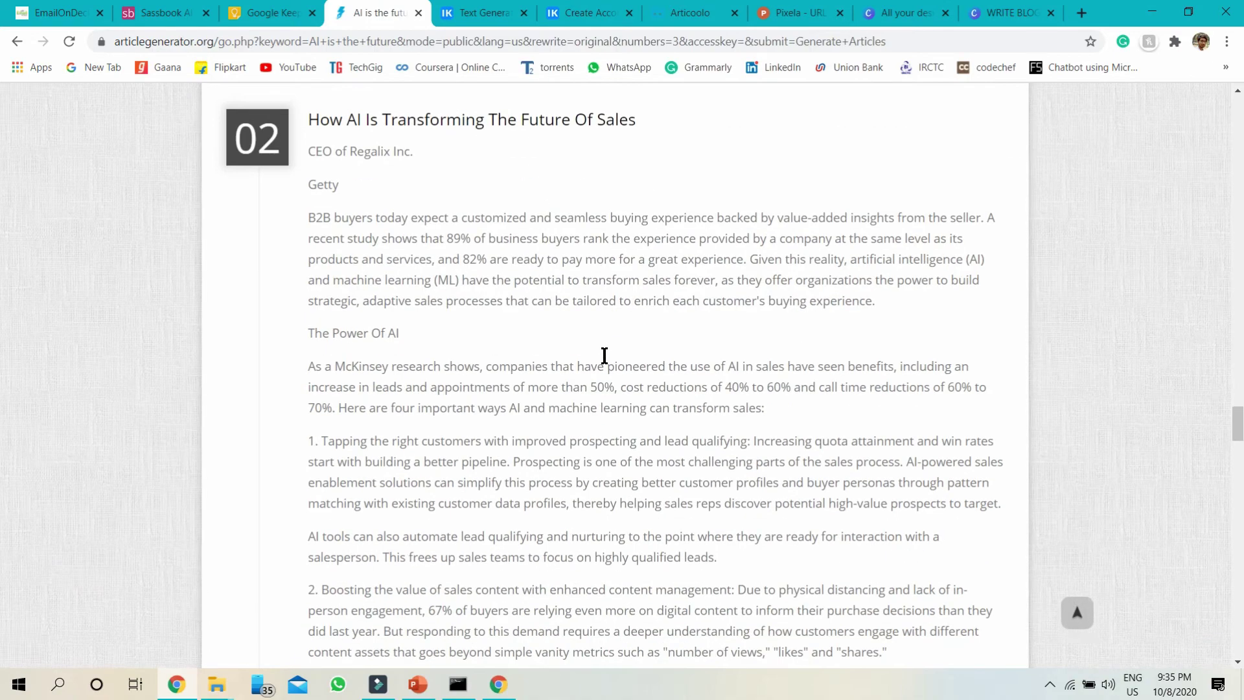
scroll(466, 376, "down", 5)
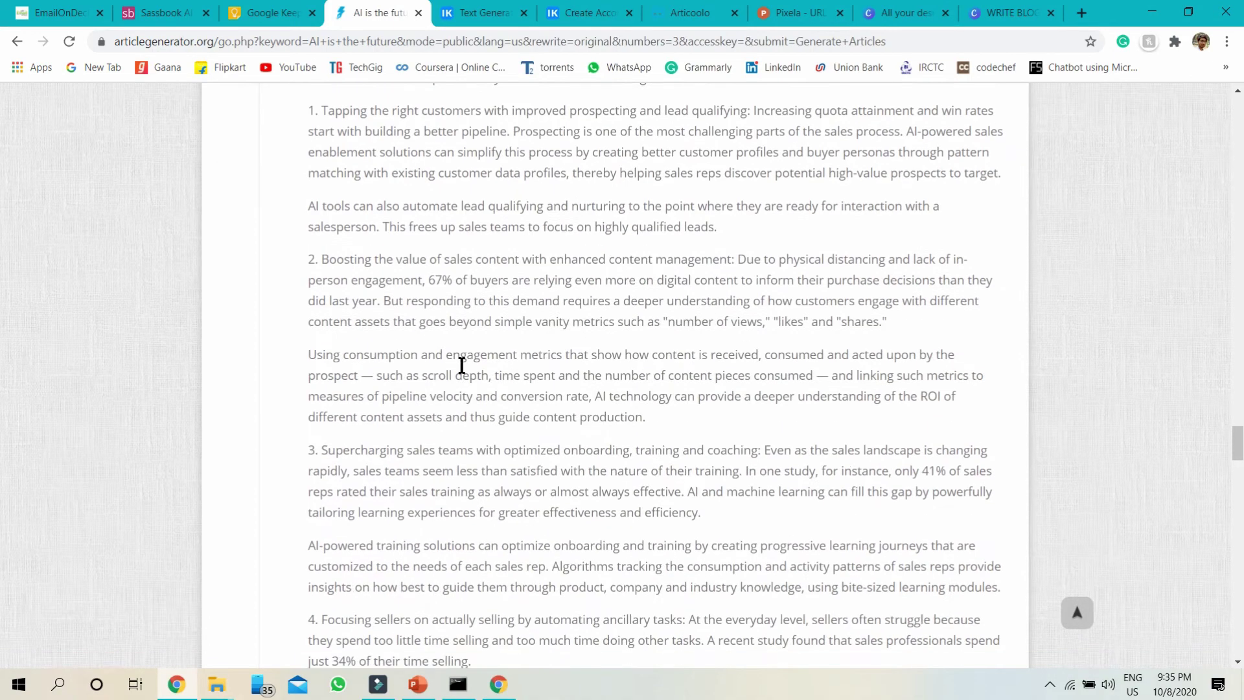
scroll(461, 365, "down", 16)
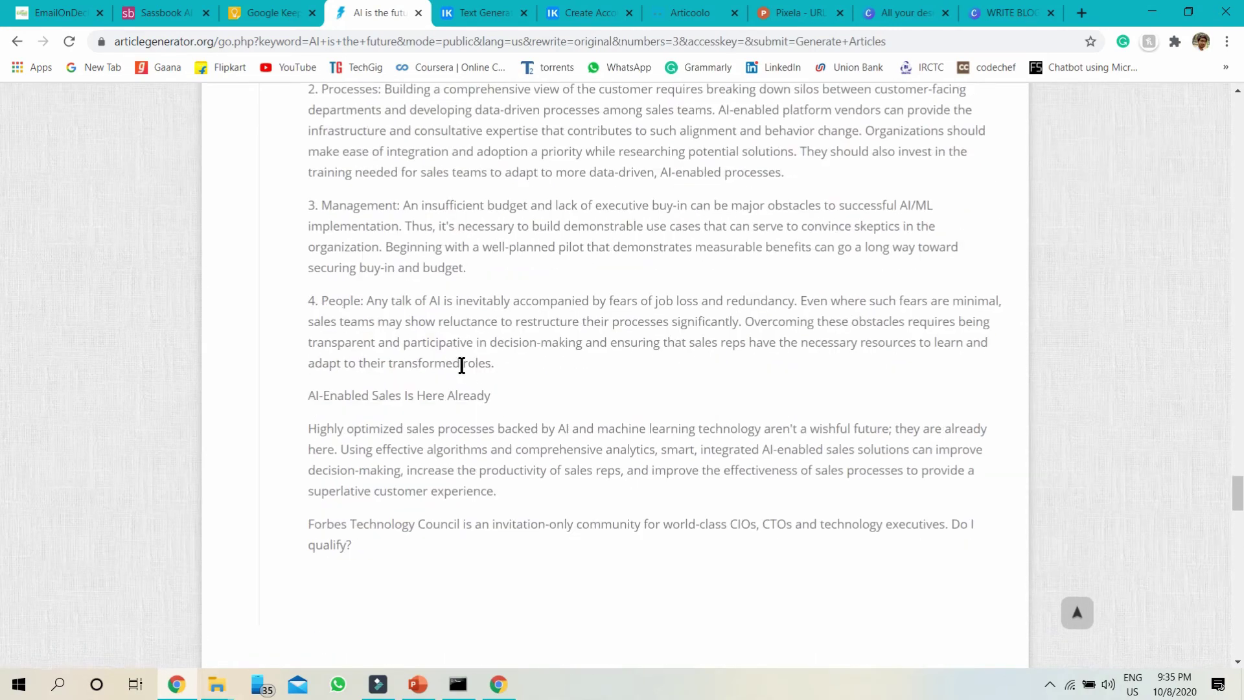
scroll(462, 365, "down", 5)
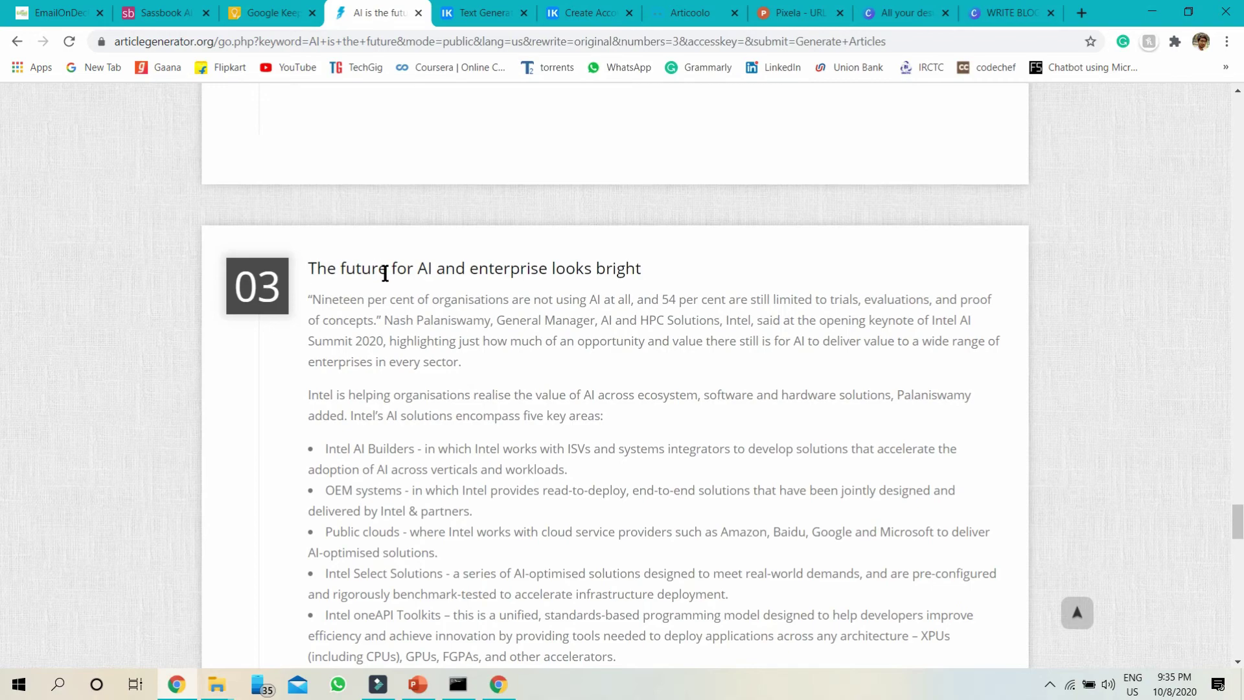
scroll(559, 373, "down", 4)
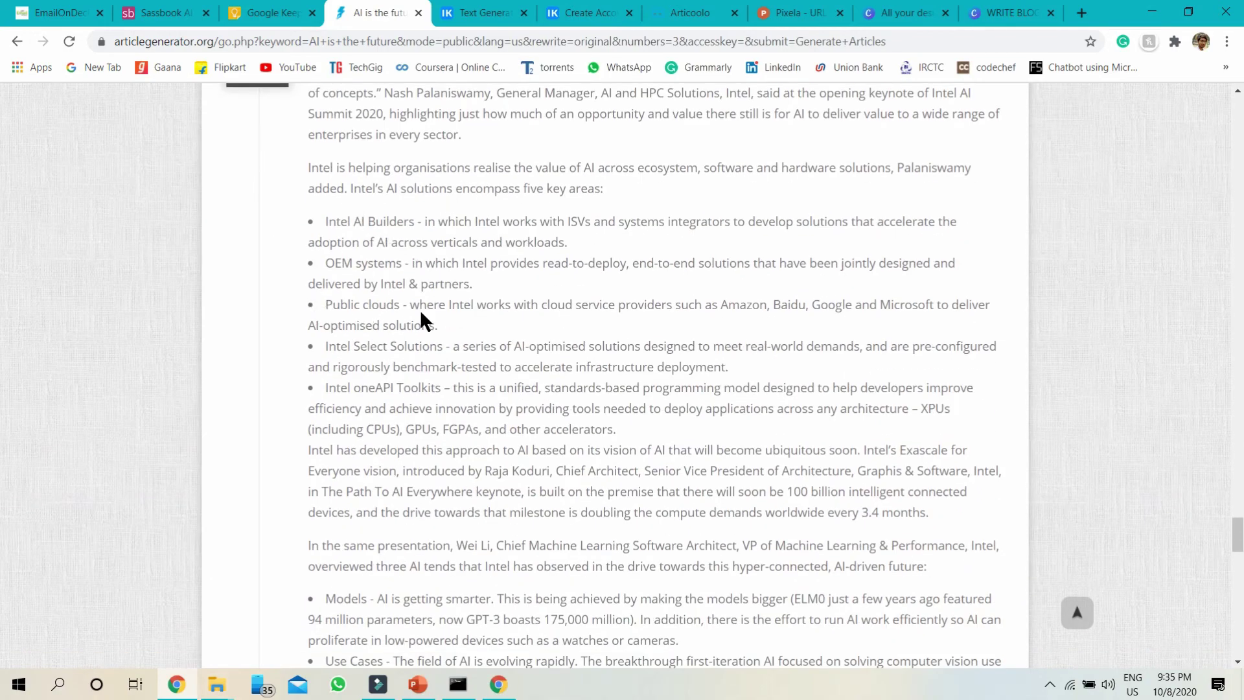
scroll(421, 318, "down", 15)
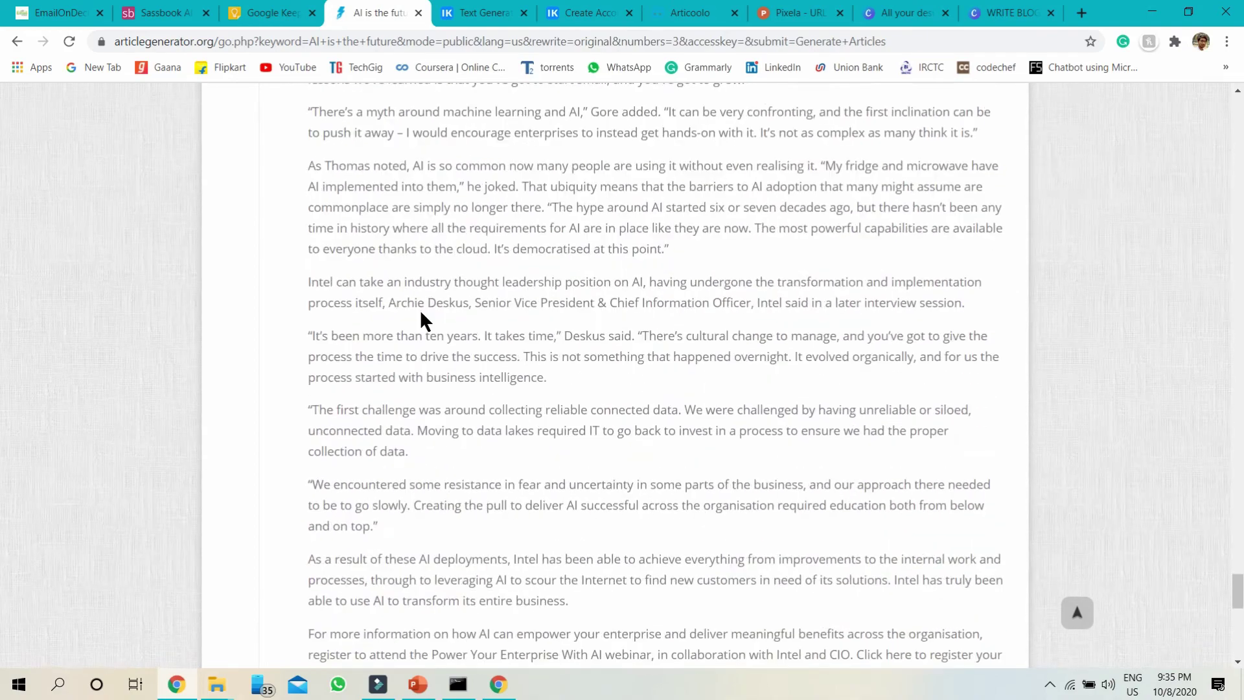
scroll(420, 309, "down", 9)
scroll(420, 309, "up", 17)
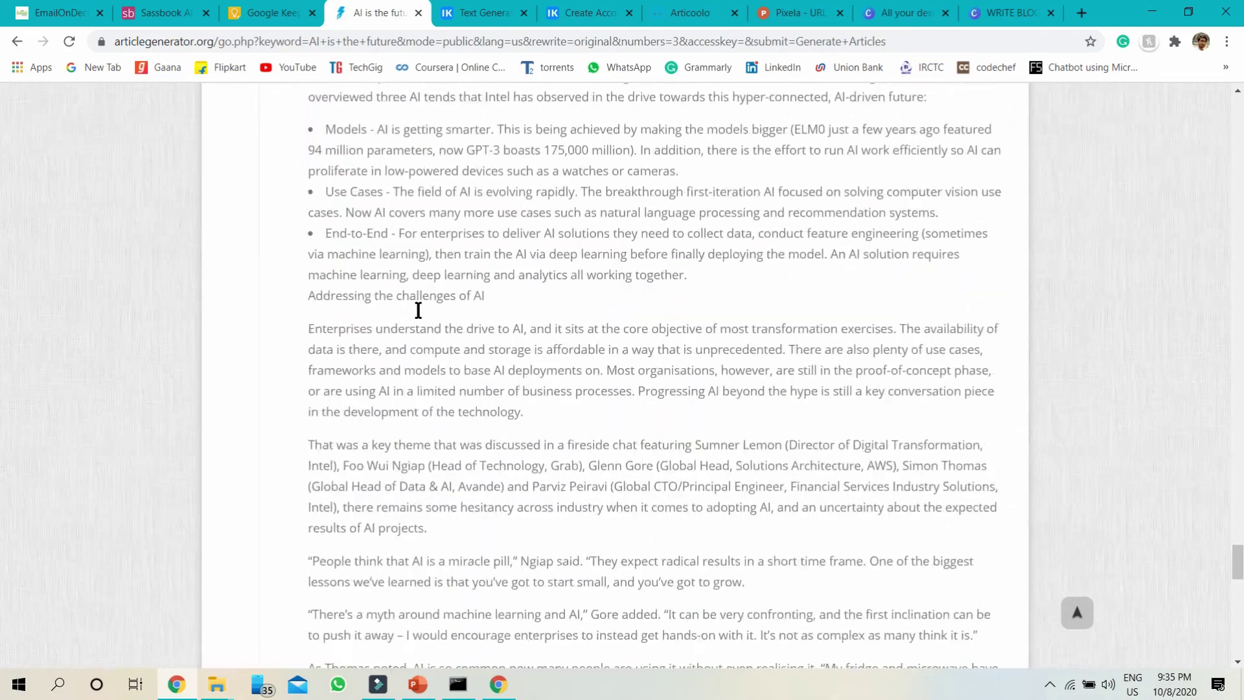
scroll(419, 310, "up", 20)
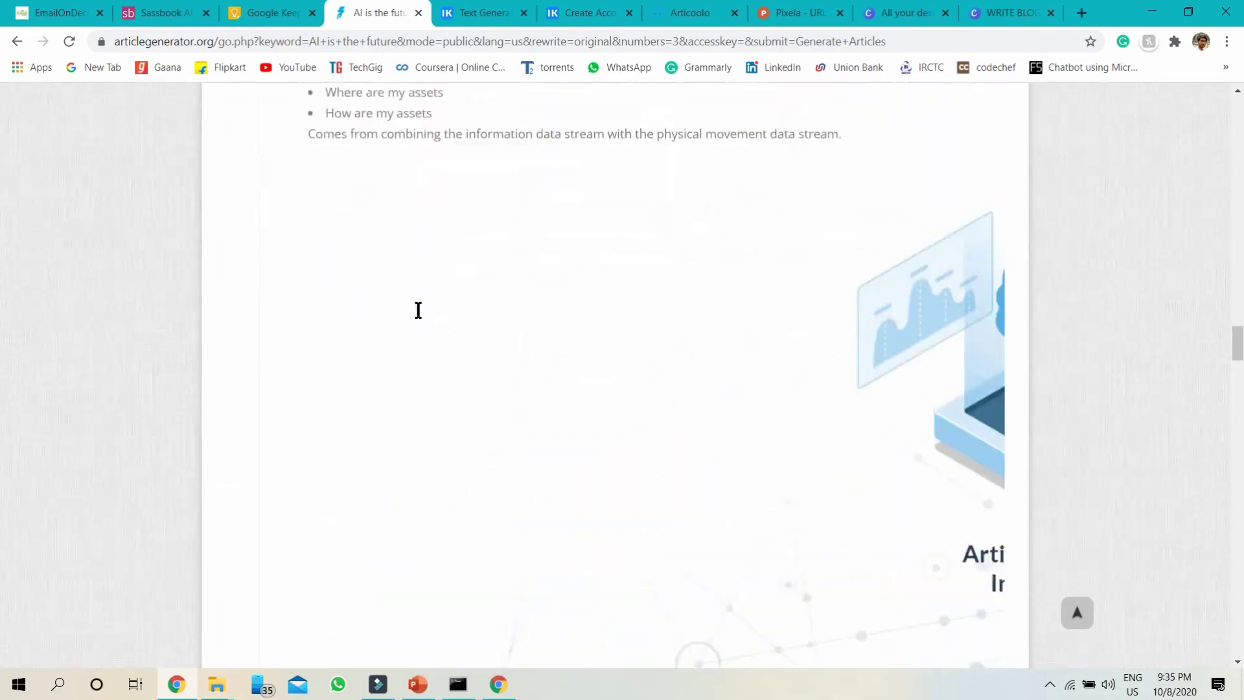
scroll(418, 311, "up", 20)
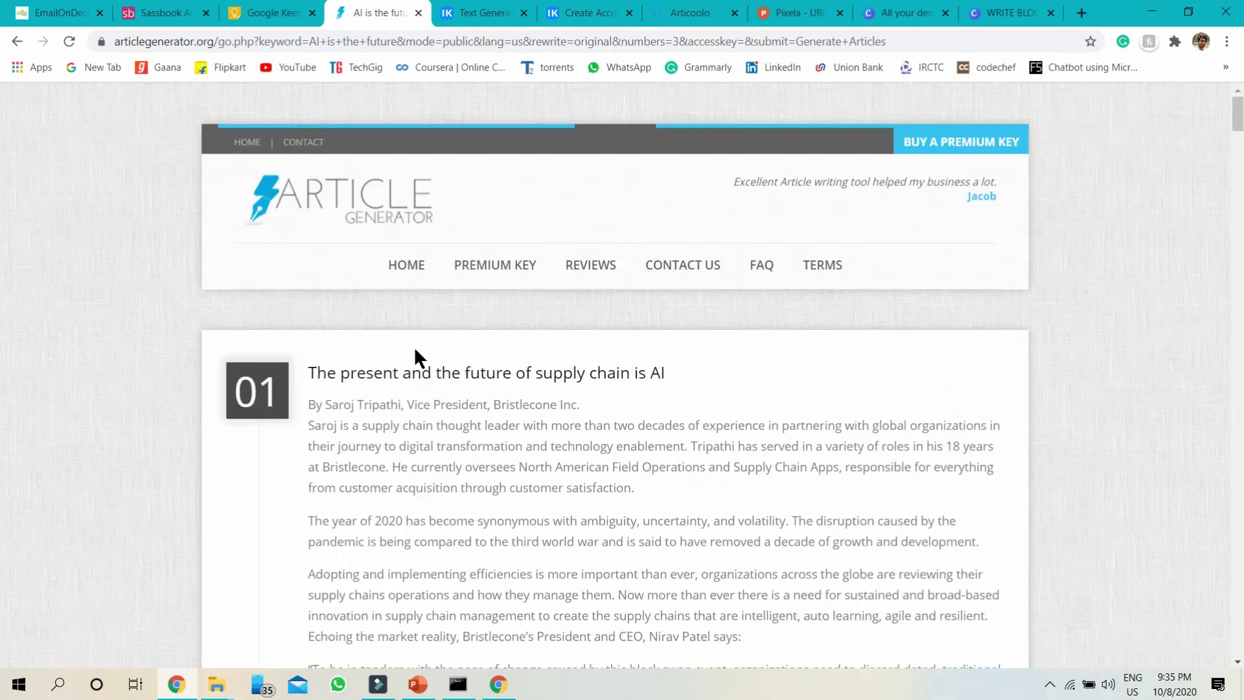
scroll(415, 350, "down", 7)
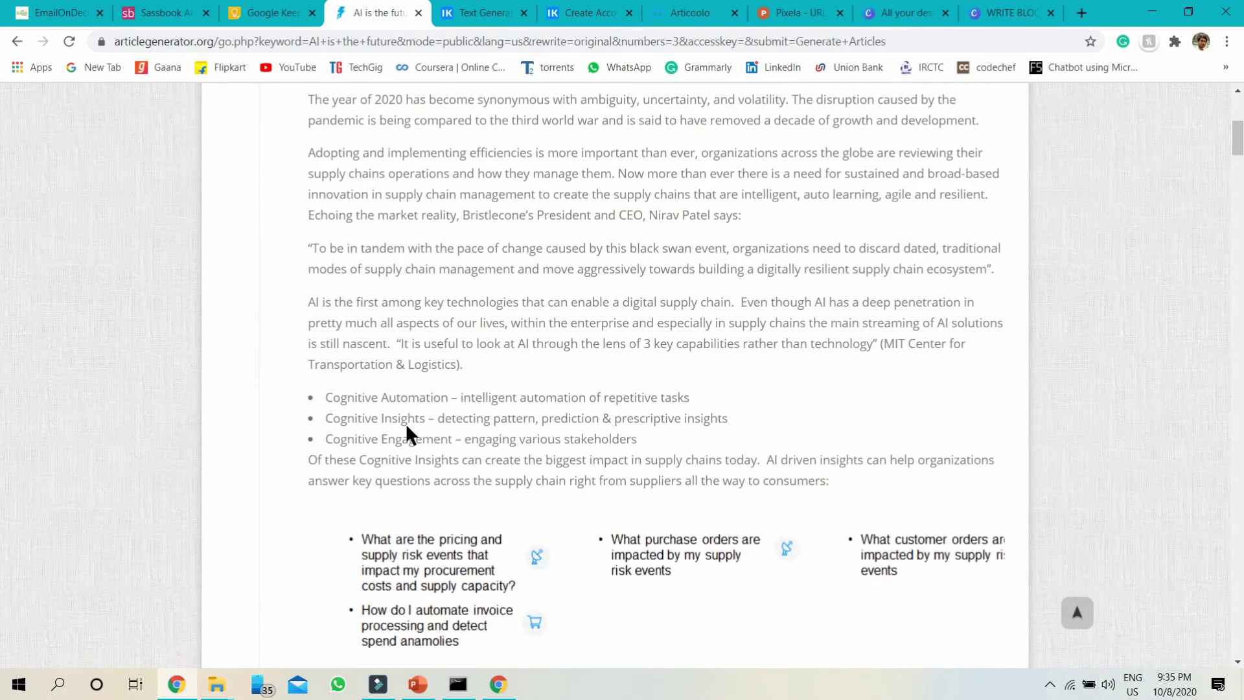
scroll(406, 422, "down", 5)
scroll(406, 423, "up", 12)
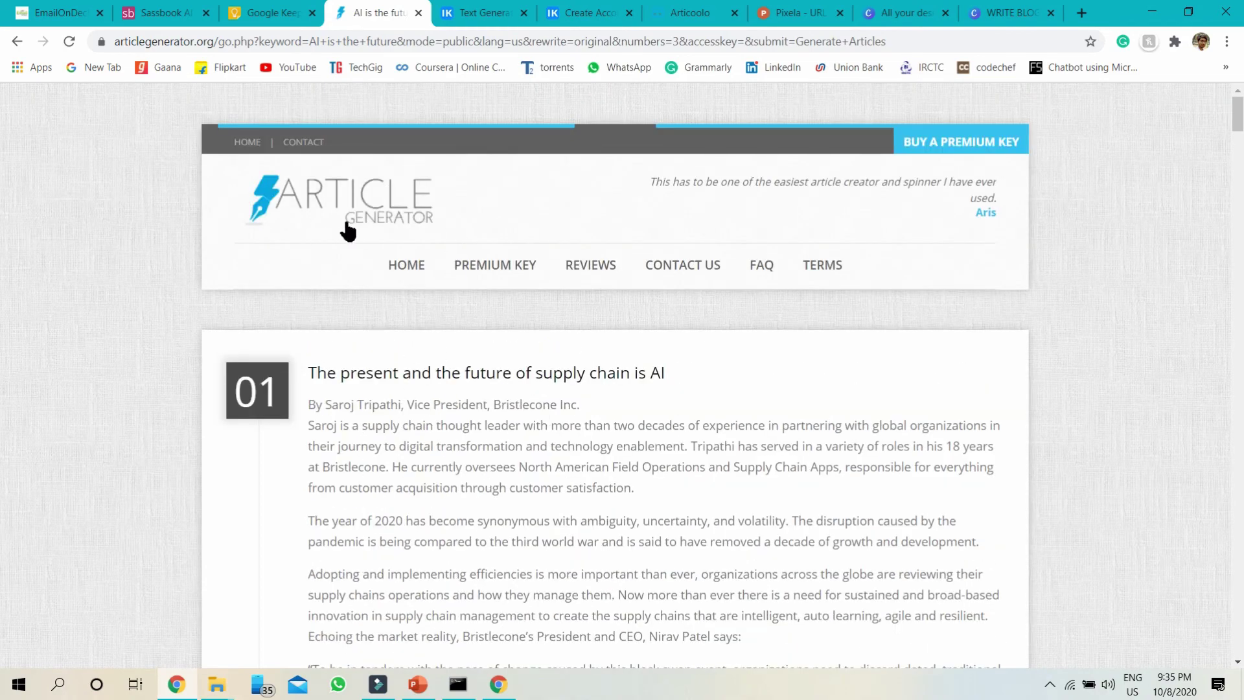
Leave the sign-up page for inferkit.com and open the Talk to Transformer demo
left_click(594, 11)
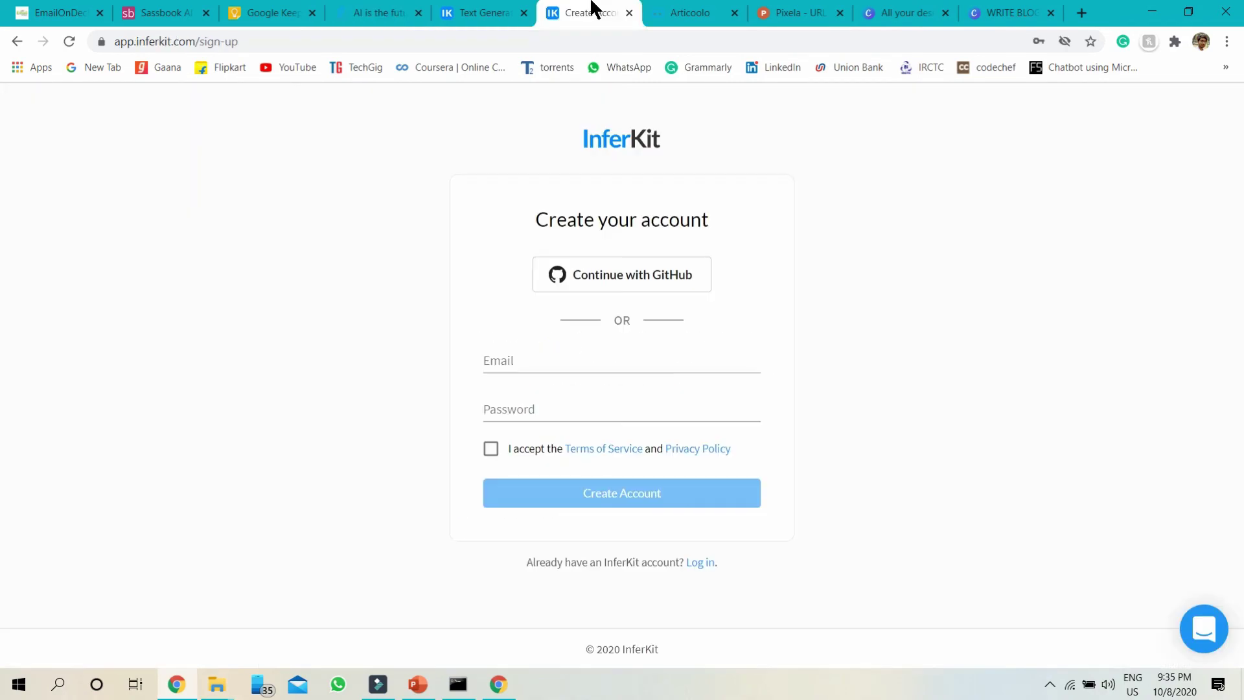
left_click(517, 10)
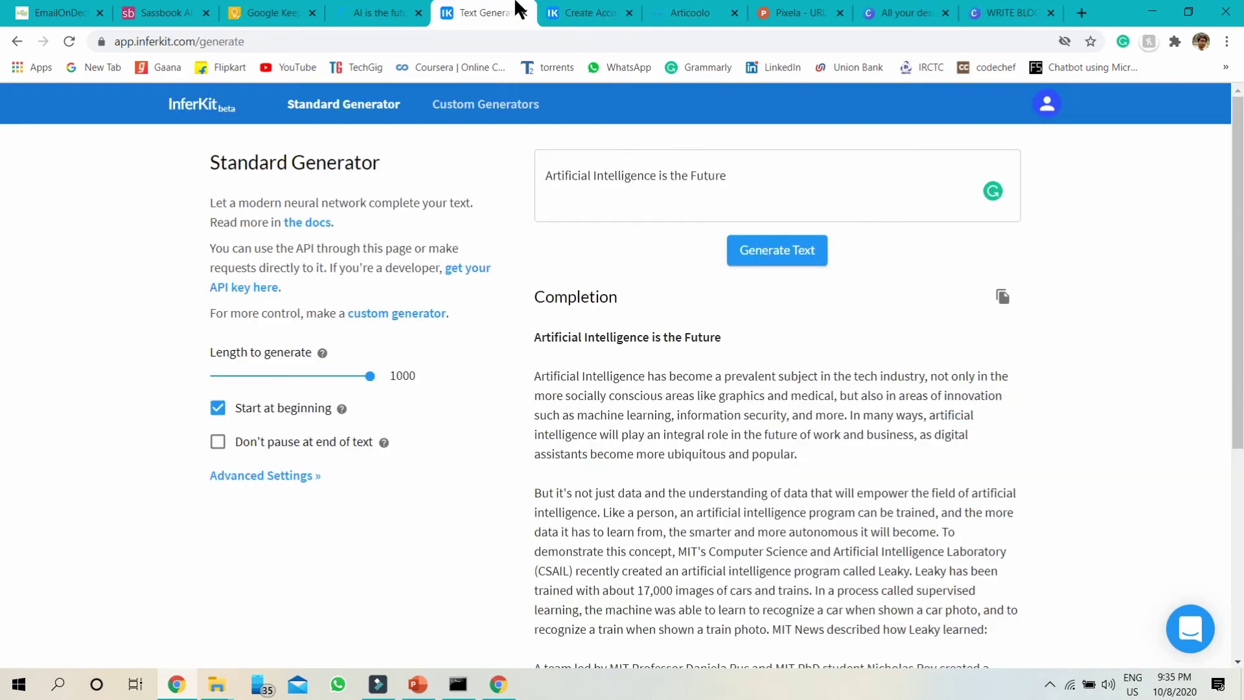
left_click(594, 9)
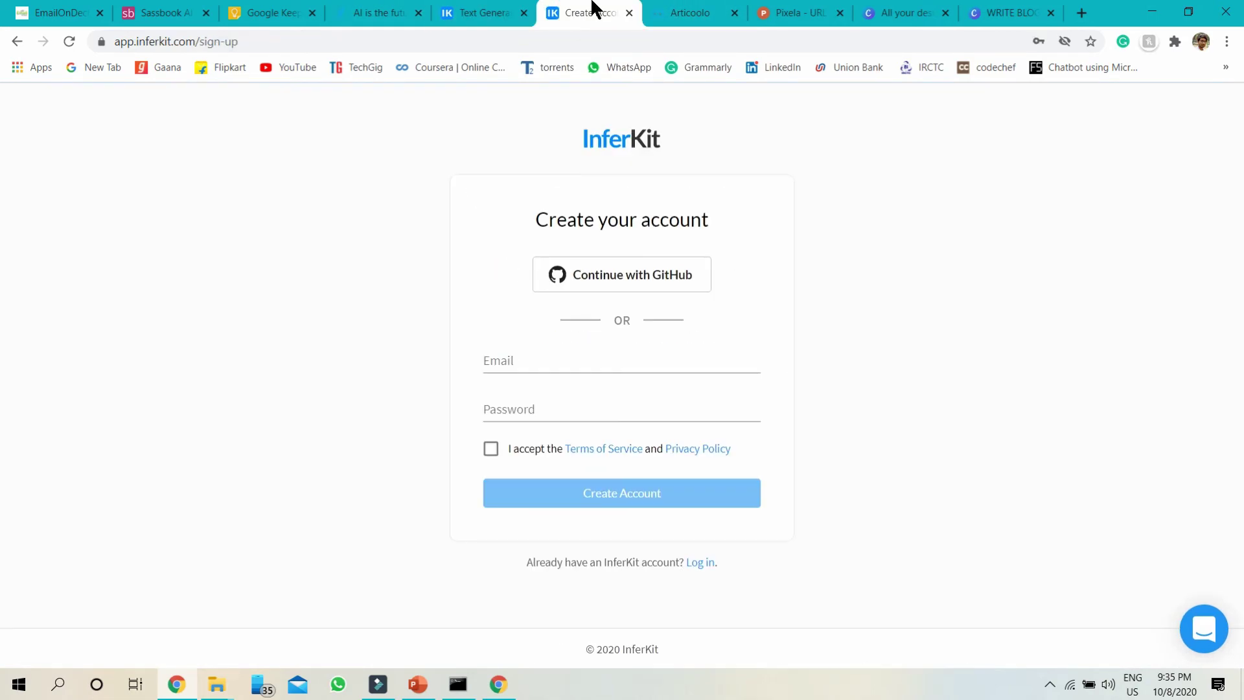
left_click(17, 41)
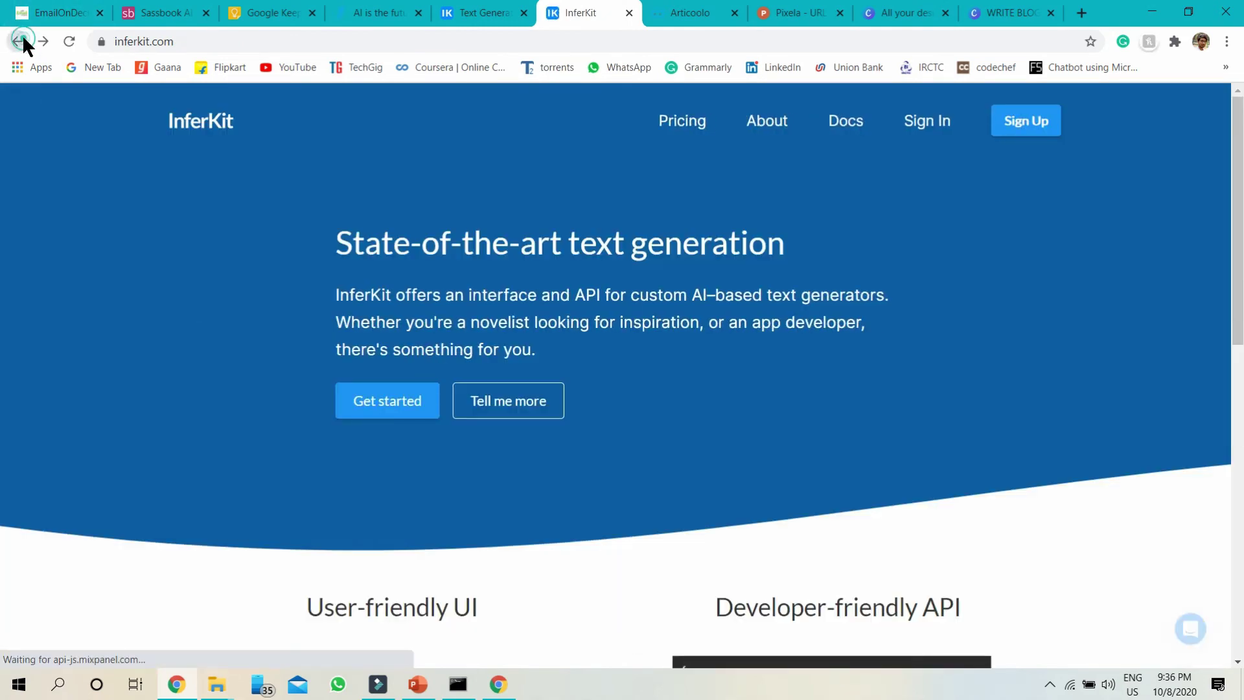
left_click(18, 40)
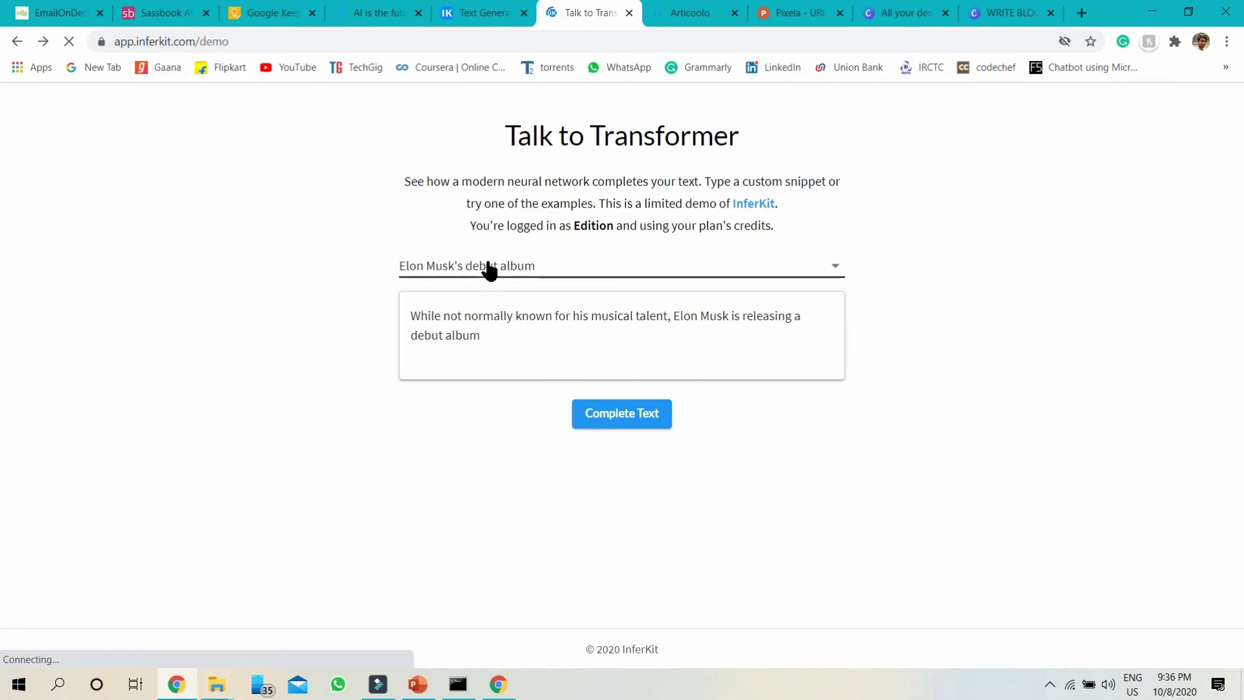
Leave the Elon Musk's debut album example unchanged and return to the Article Generator results
left_click(489, 269)
left_click(530, 264)
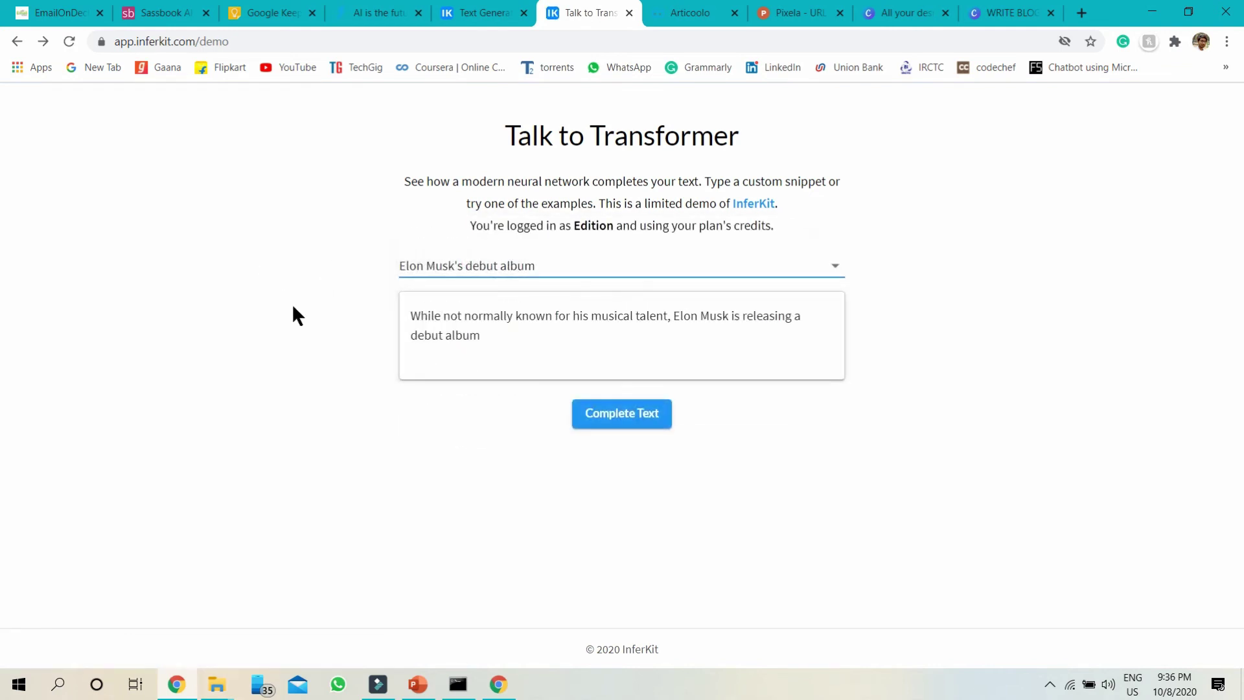
left_click(531, 265)
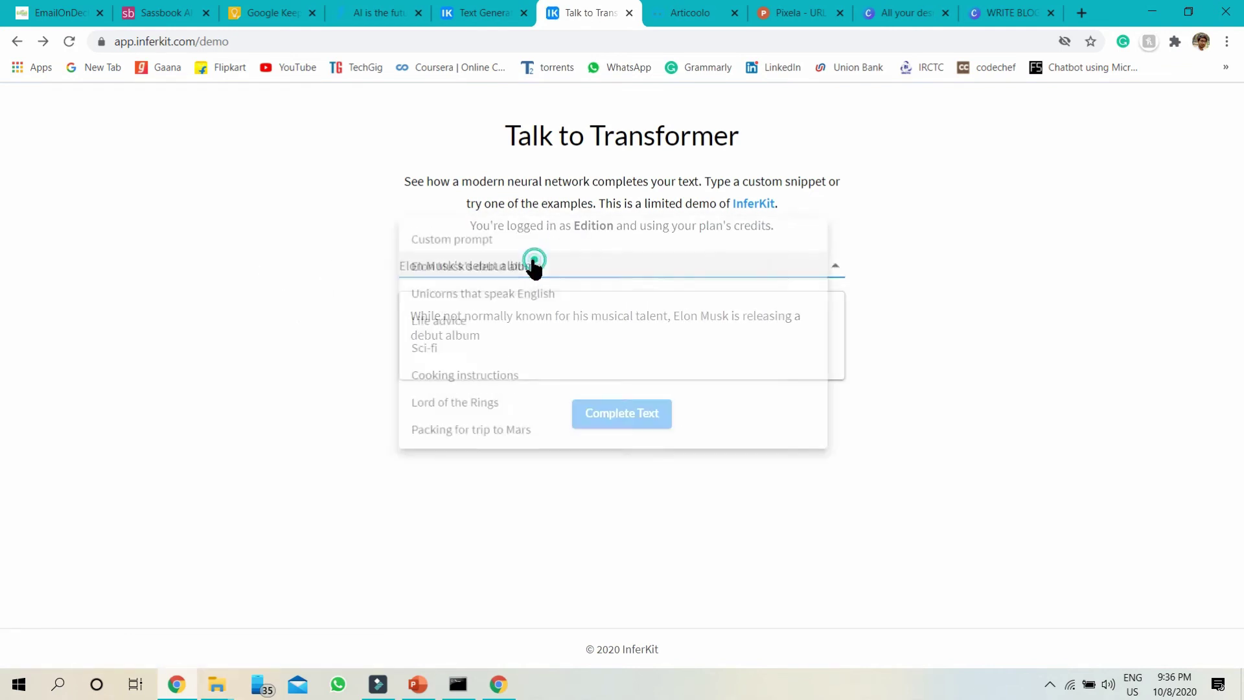
left_click(277, 267)
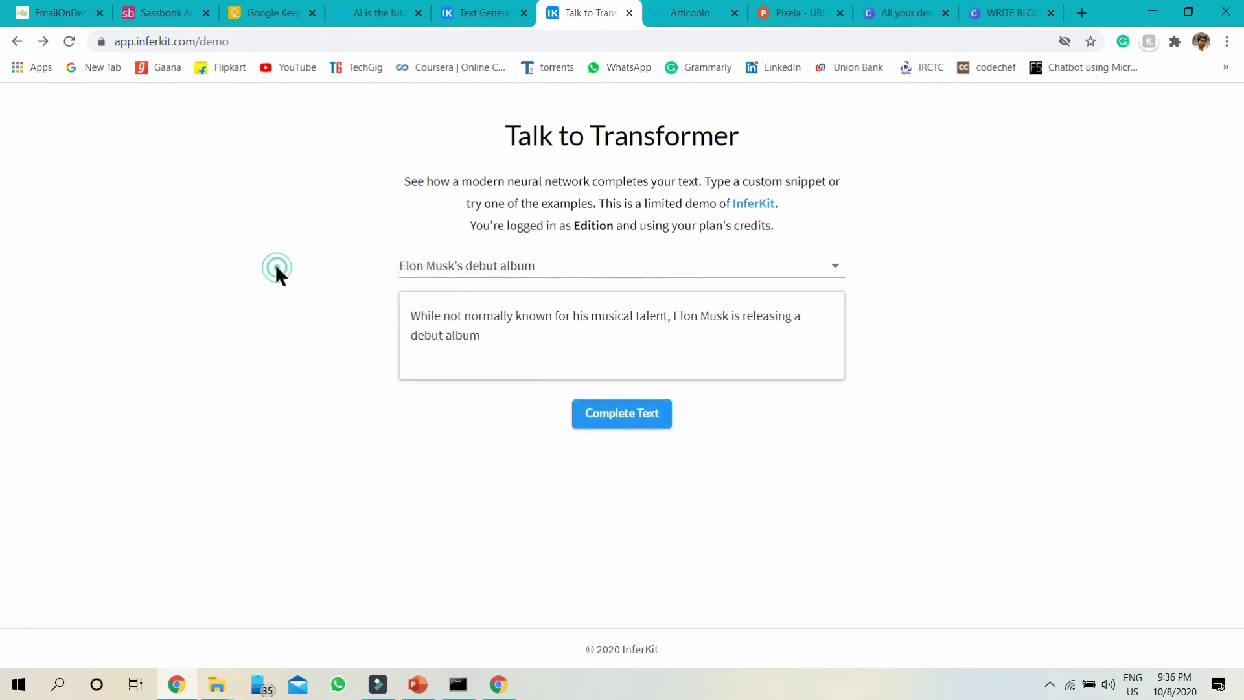
left_click(494, 9)
left_click(418, 9)
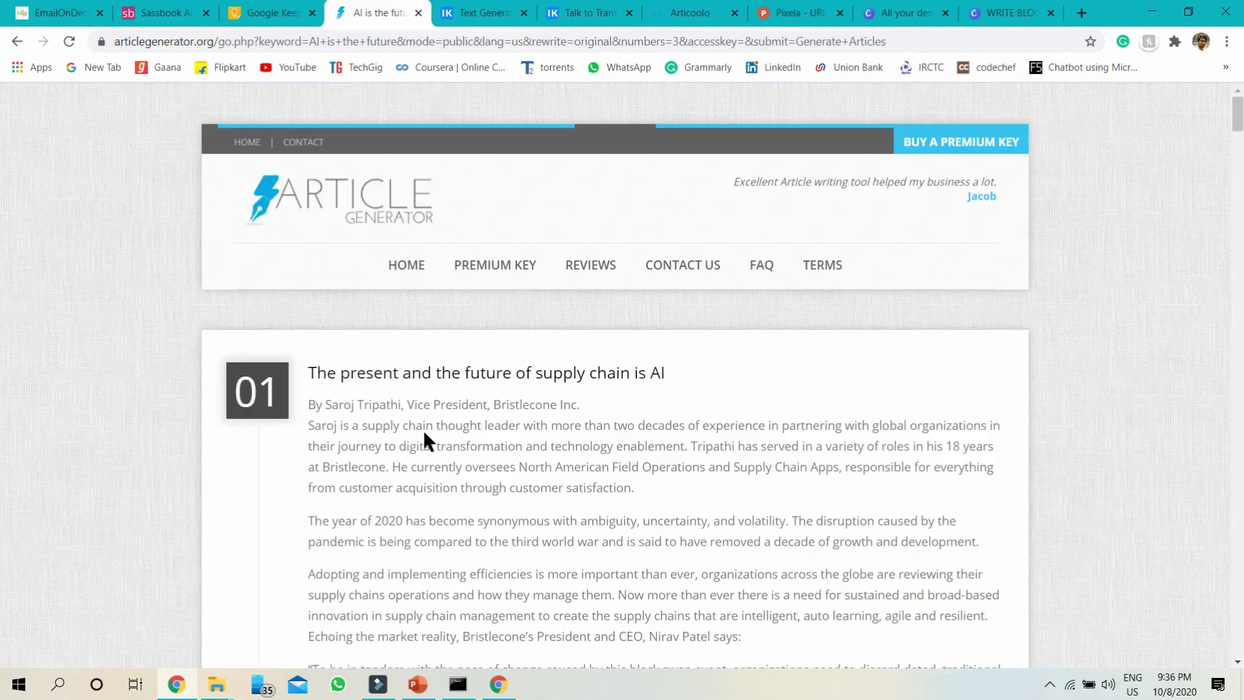
Switch among the open tabs and move the Text Generation tab after Talk to Transformer
scroll(425, 439, "down", 3)
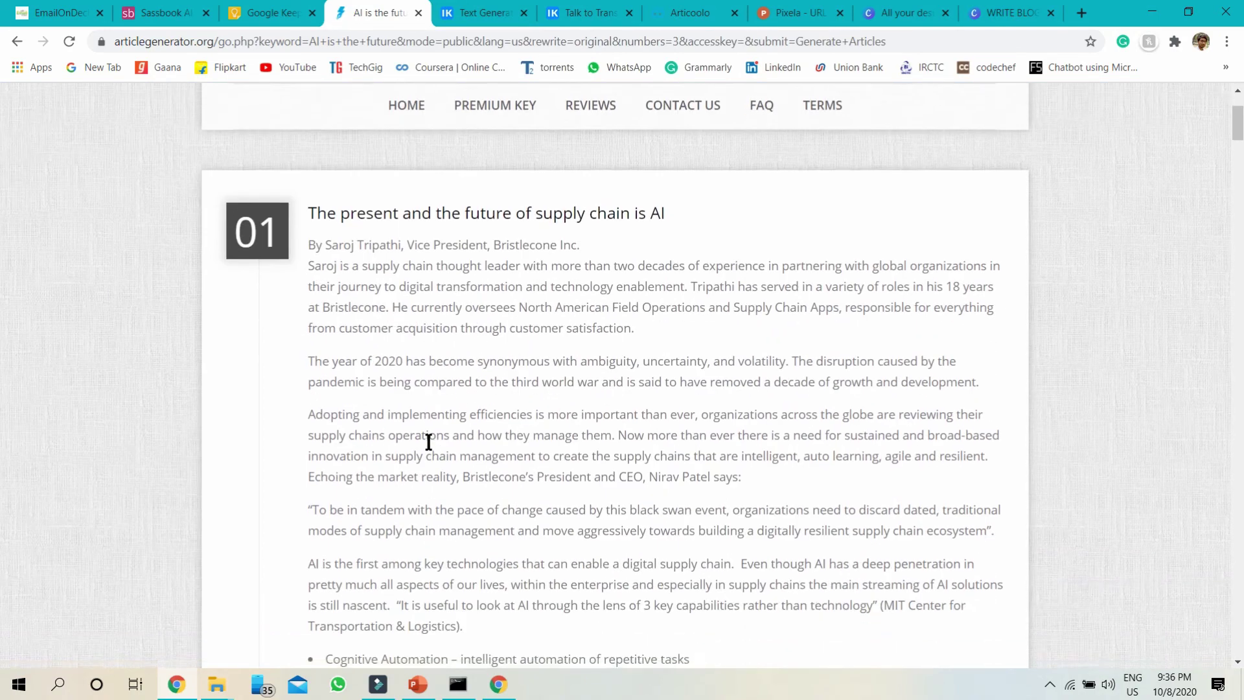
scroll(425, 439, "up", 3)
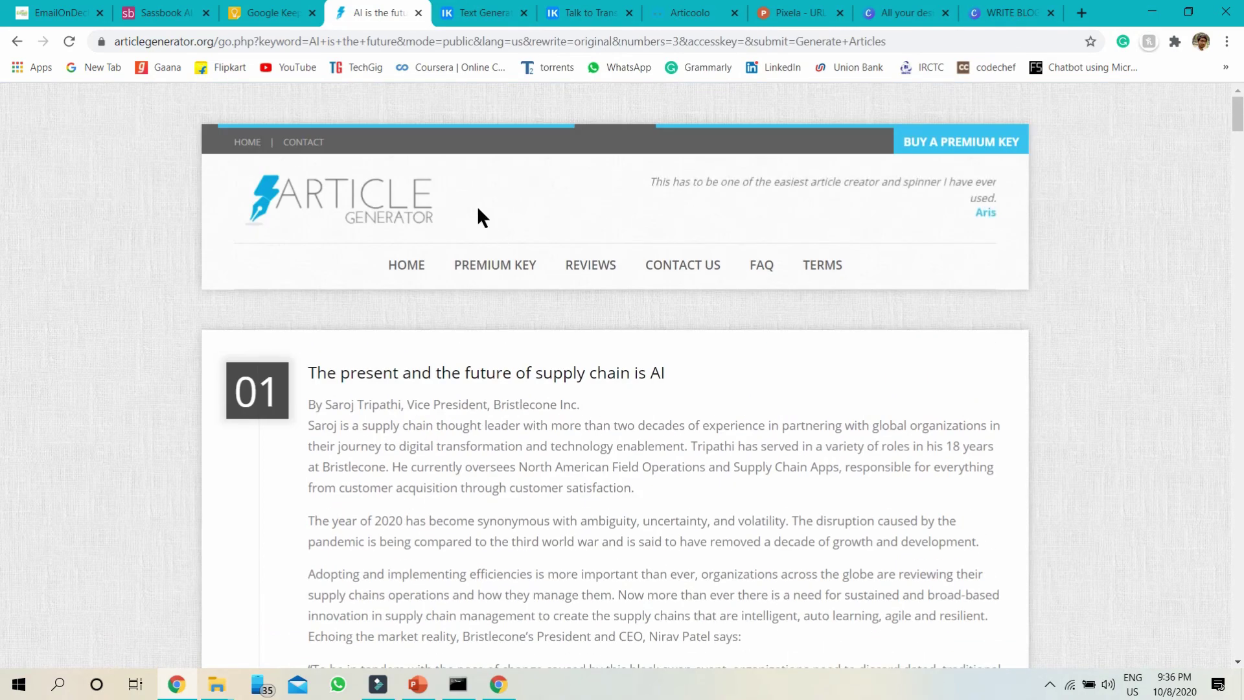
left_click(507, 8)
left_click(485, 10)
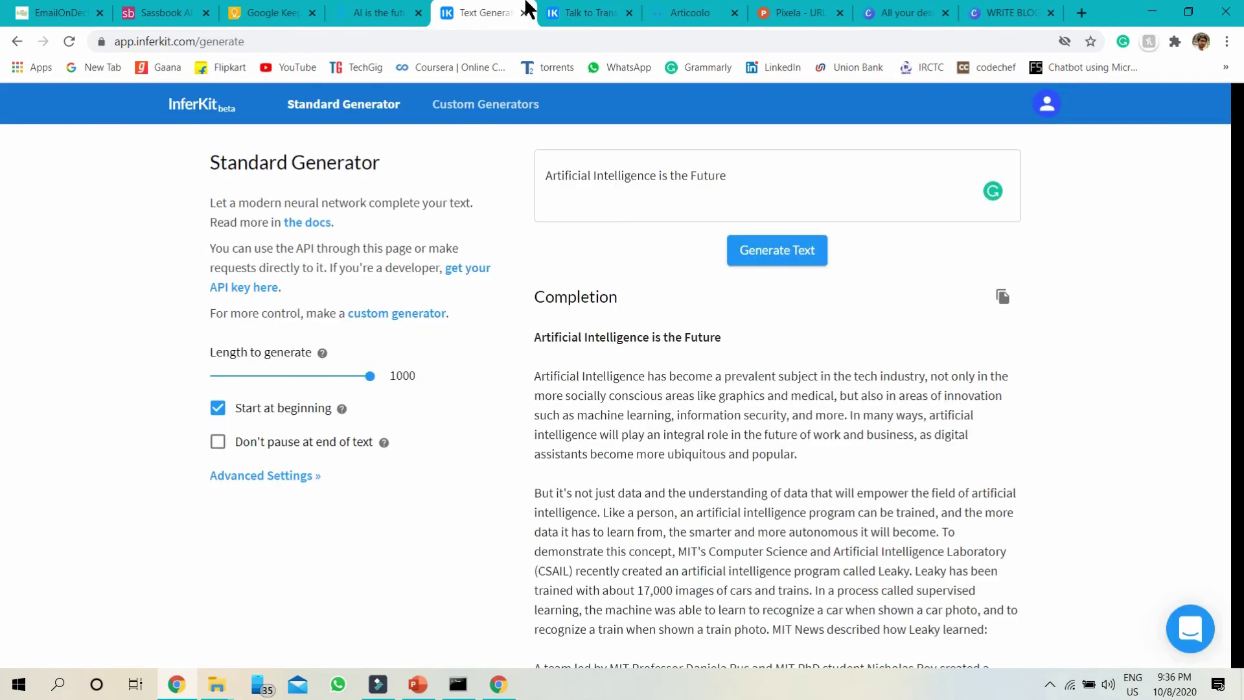
left_click(569, 11)
left_click(512, 11)
left_click(574, 8)
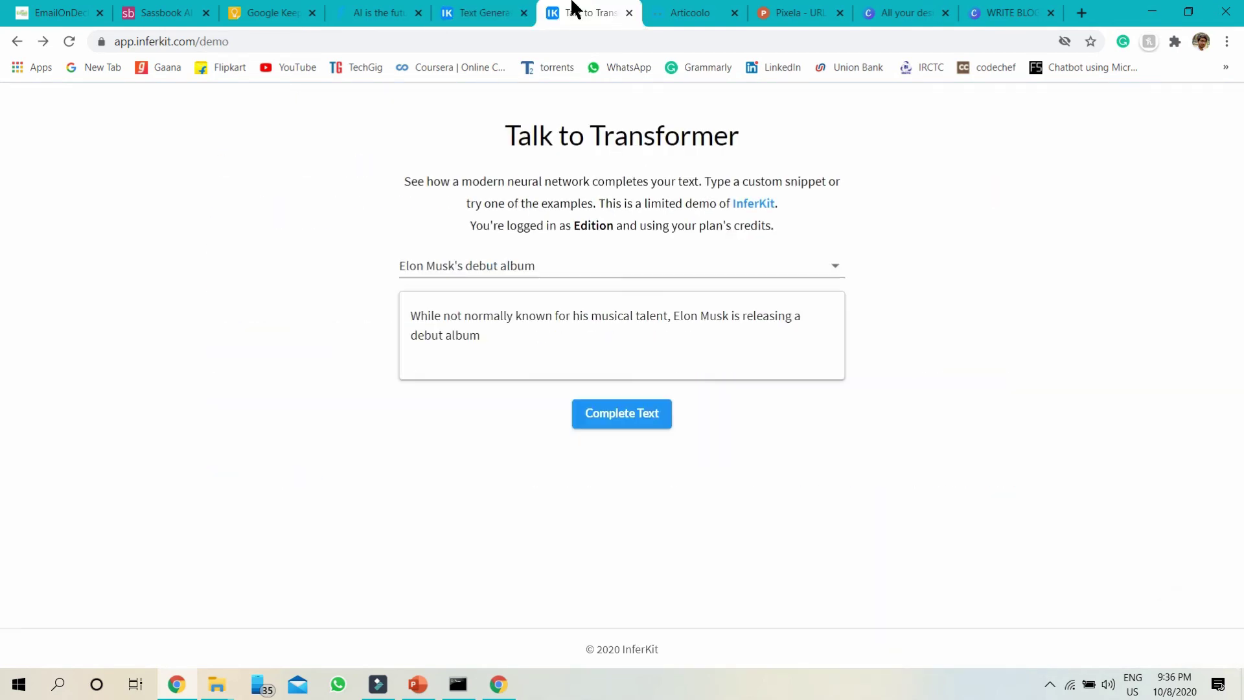
left_click_drag(483, 10, 583, 10)
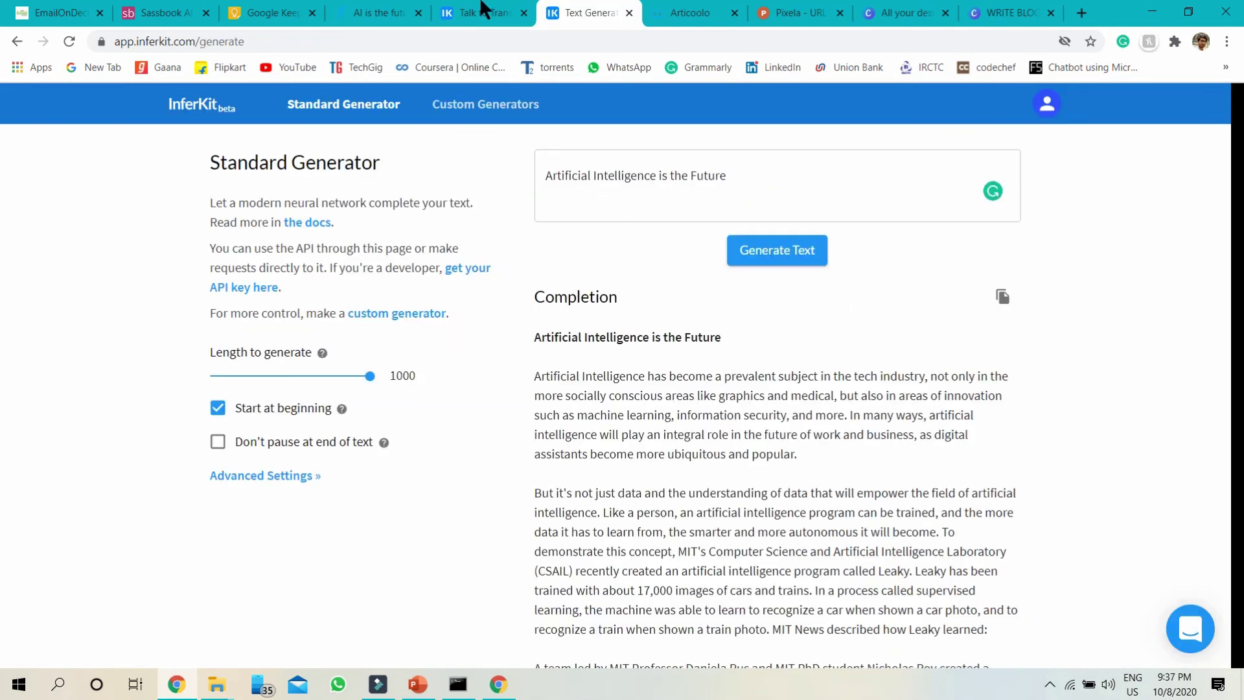
Cycle through the tabs again and move the Text Generation tab back before Talk to Transformer
left_click(480, 11)
left_click(382, 10)
left_click(455, 10)
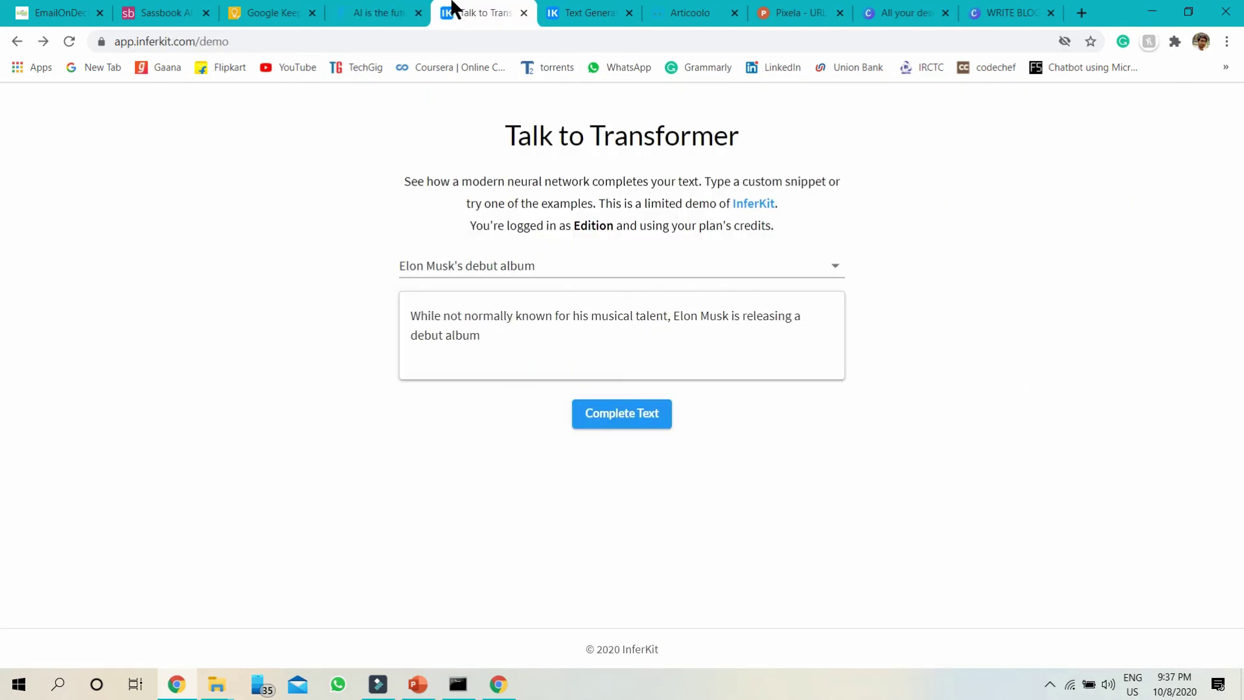
left_click(569, 8)
left_click(454, 10)
left_click(341, 9)
left_click(435, 9)
left_click_drag(574, 9, 500, 10)
Finish on the Standard Generator tab showing its 1000-length completion
left_click(402, 9)
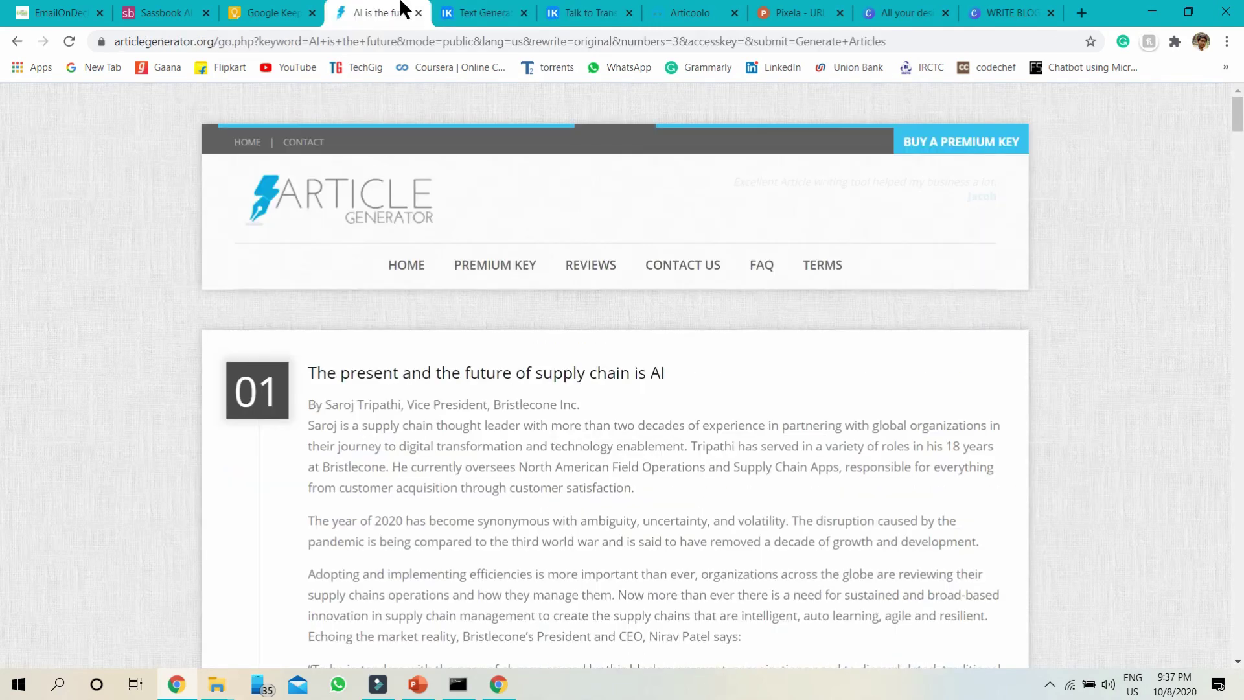
left_click(493, 9)
left_click(570, 9)
left_click(508, 9)
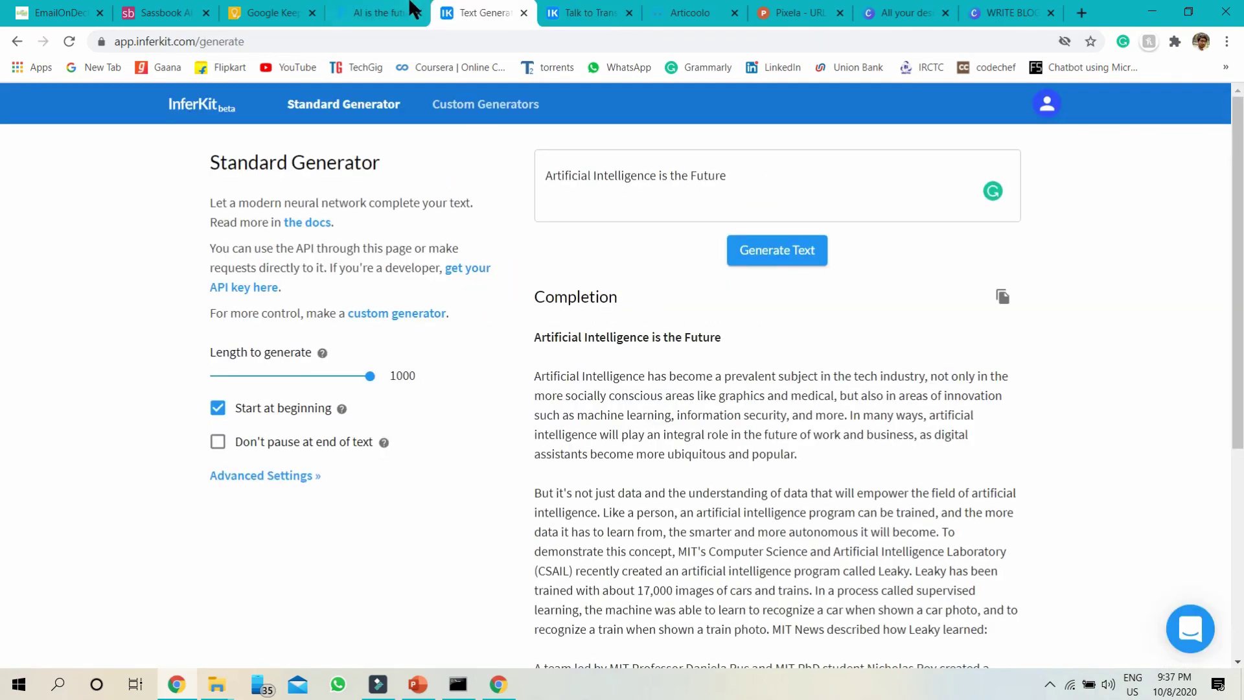
left_click(411, 9)
left_click(502, 9)
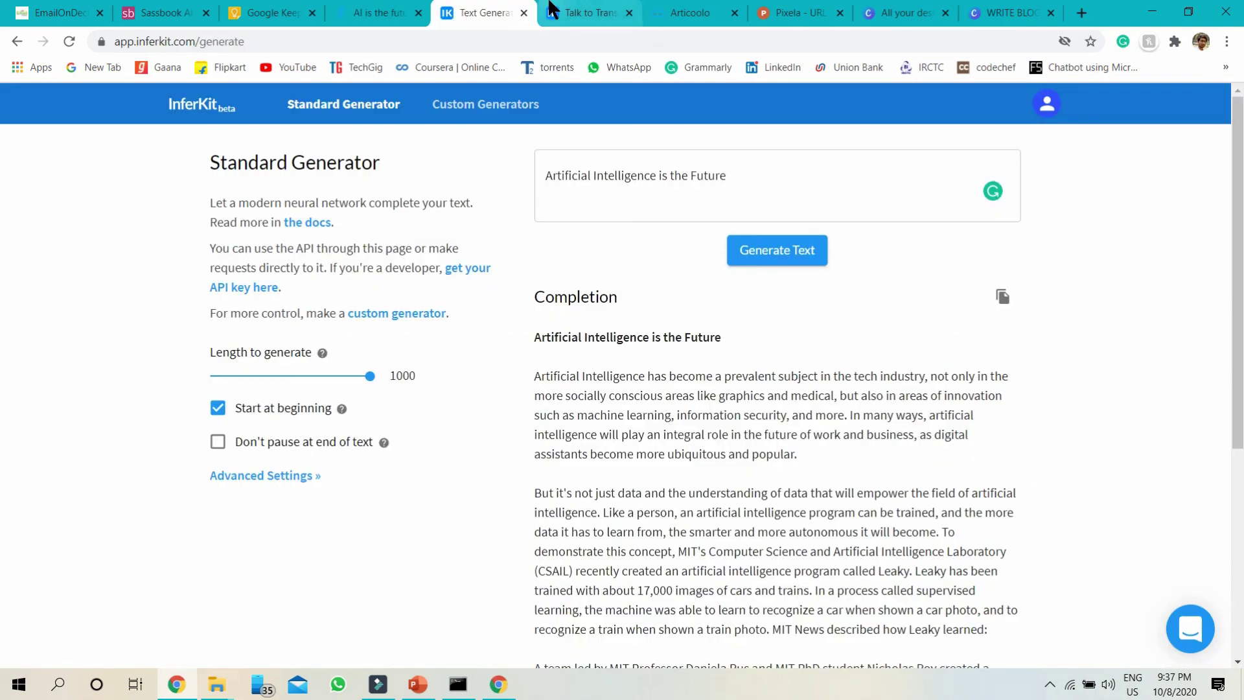
Read through the InferKit Standard Generator completion on 'Artificial Intelligence is the Future'
scroll(547, 296, "down", 4)
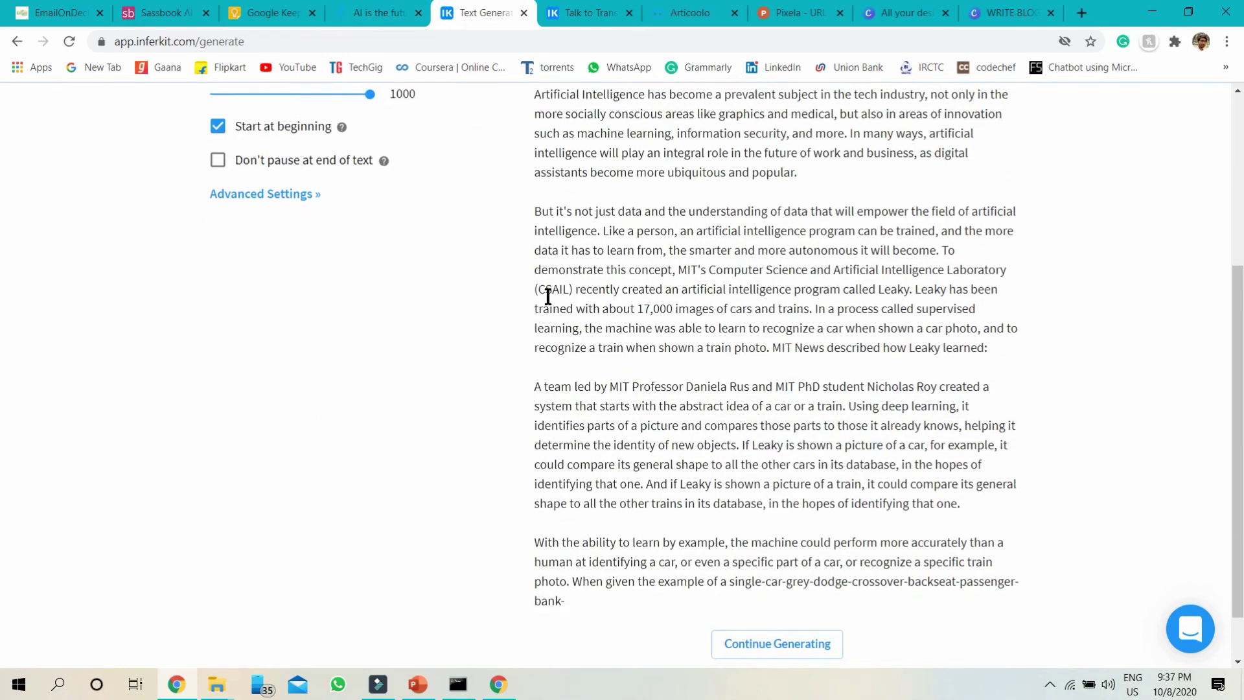
scroll(548, 297, "down", 1)
scroll(550, 296, "up", 6)
scroll(549, 296, "down", 6)
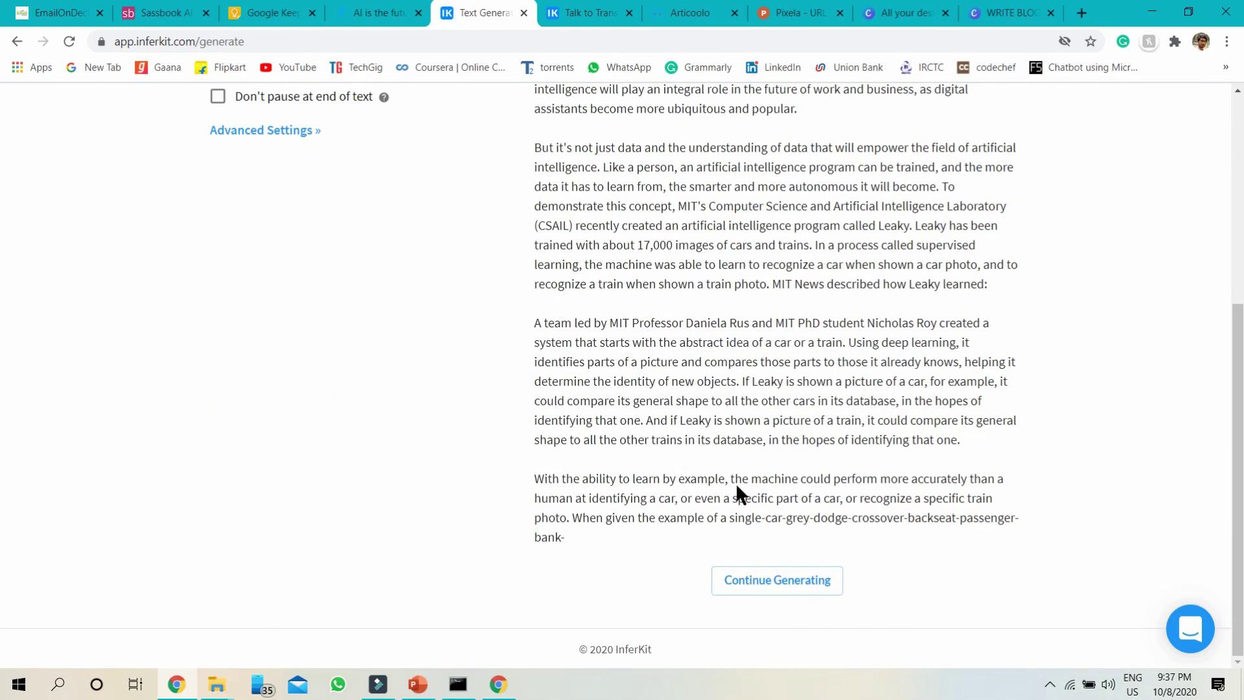
scroll(585, 511, "up", 5)
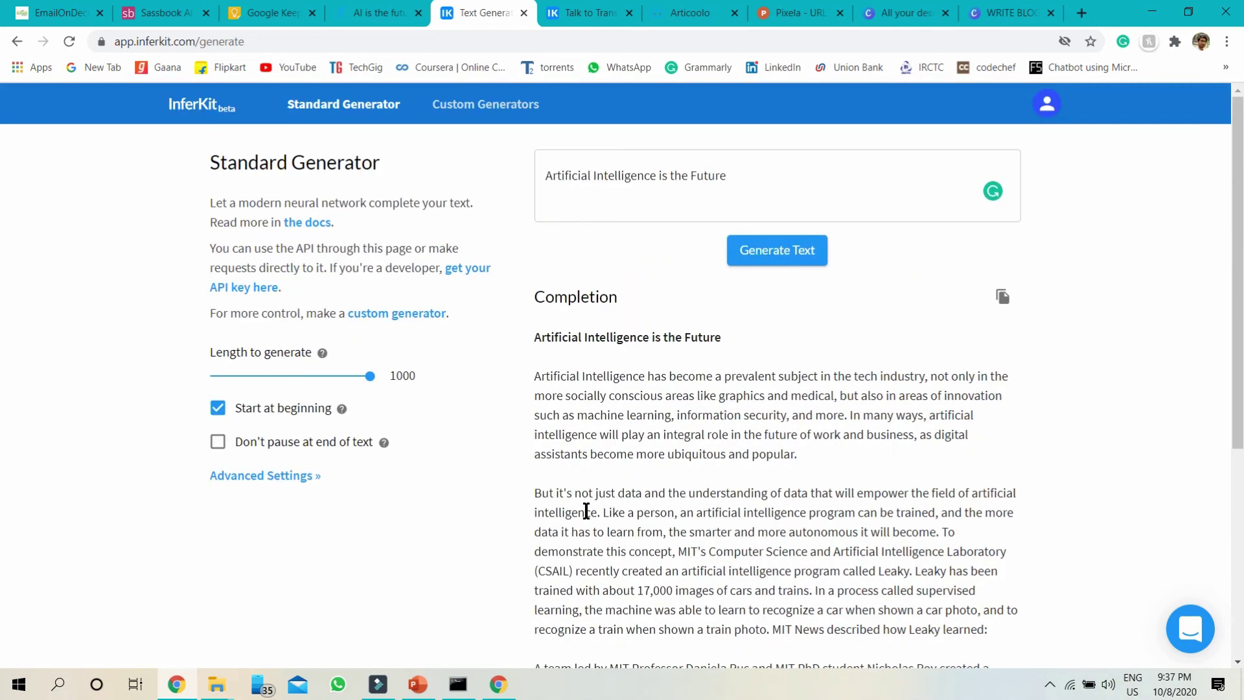
scroll(586, 511, "down", 4)
scroll(479, 451, "down", 1)
scroll(425, 86, "up", 2)
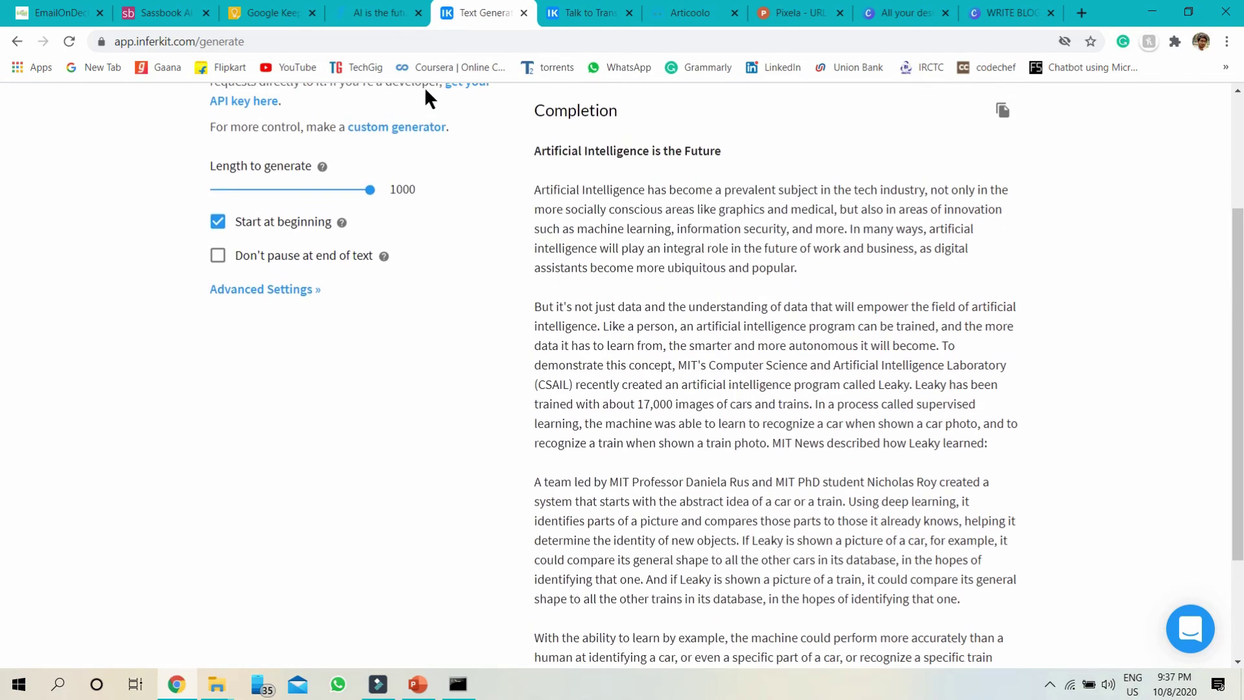
Glance at the AI is the future article, return to the completion, then show Articoolo's empty articles page
left_click(389, 12)
left_click(492, 13)
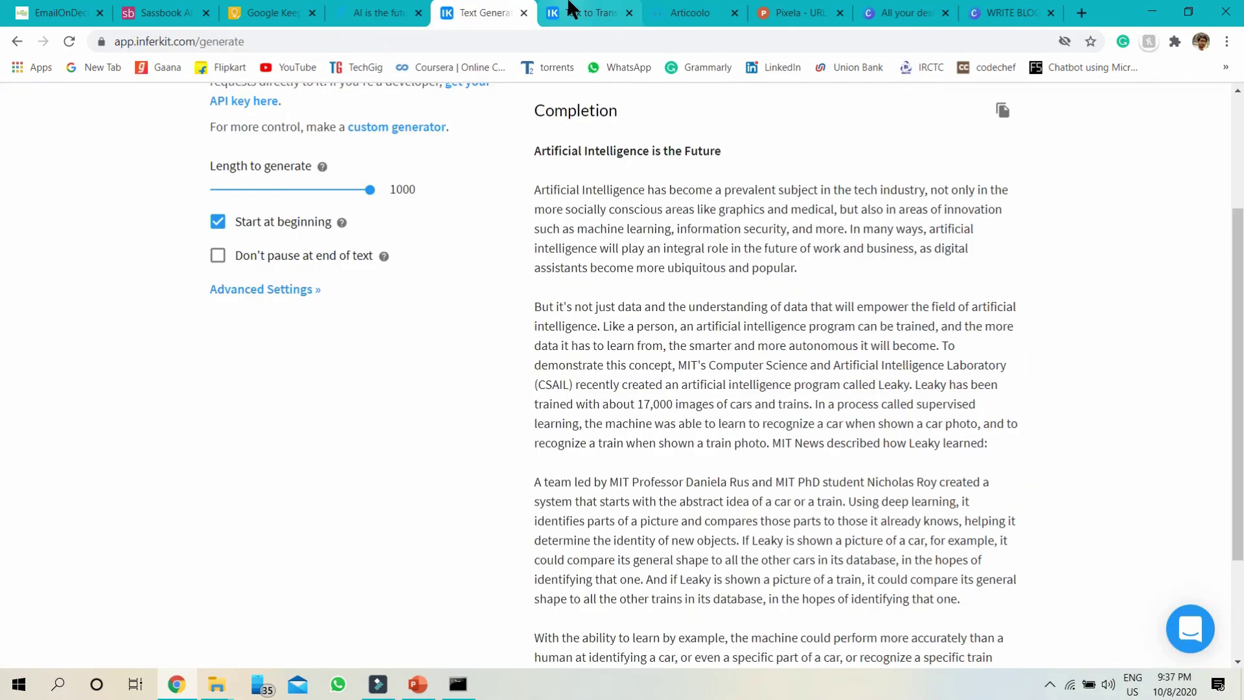
left_click(690, 12)
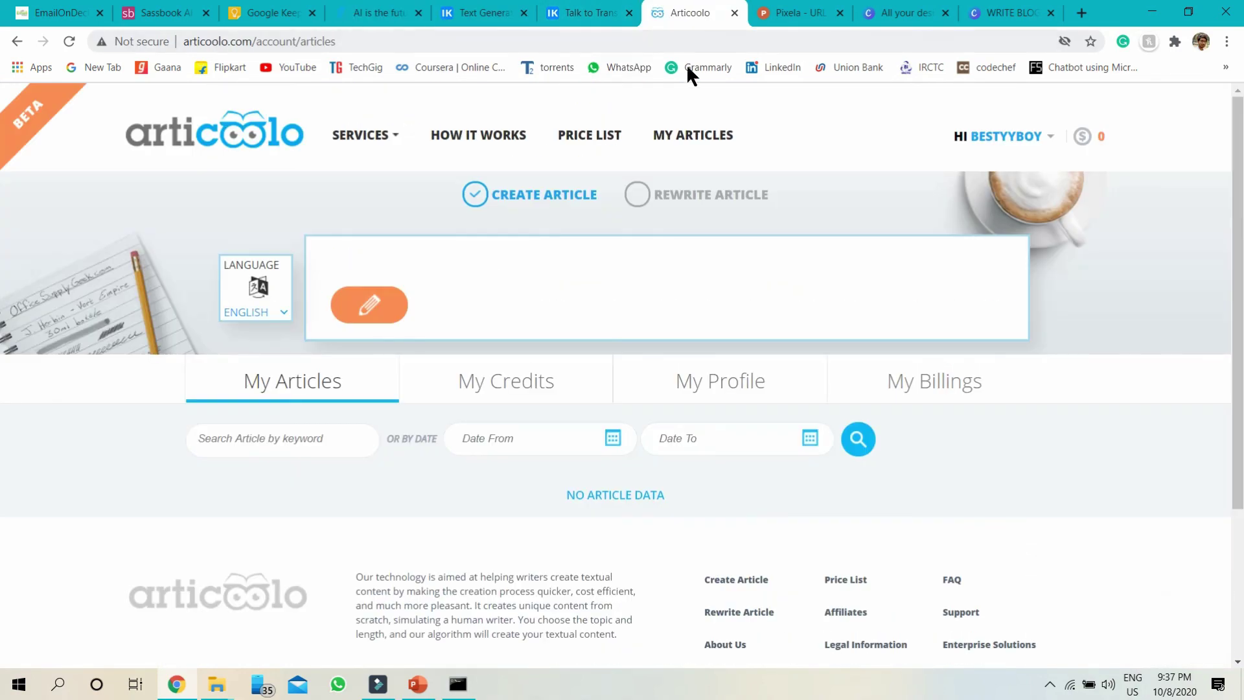
Skim the Article Generator results from article 01, 'The present and the future of supply chain is AI'
left_click(375, 7)
scroll(464, 383, "down", 3)
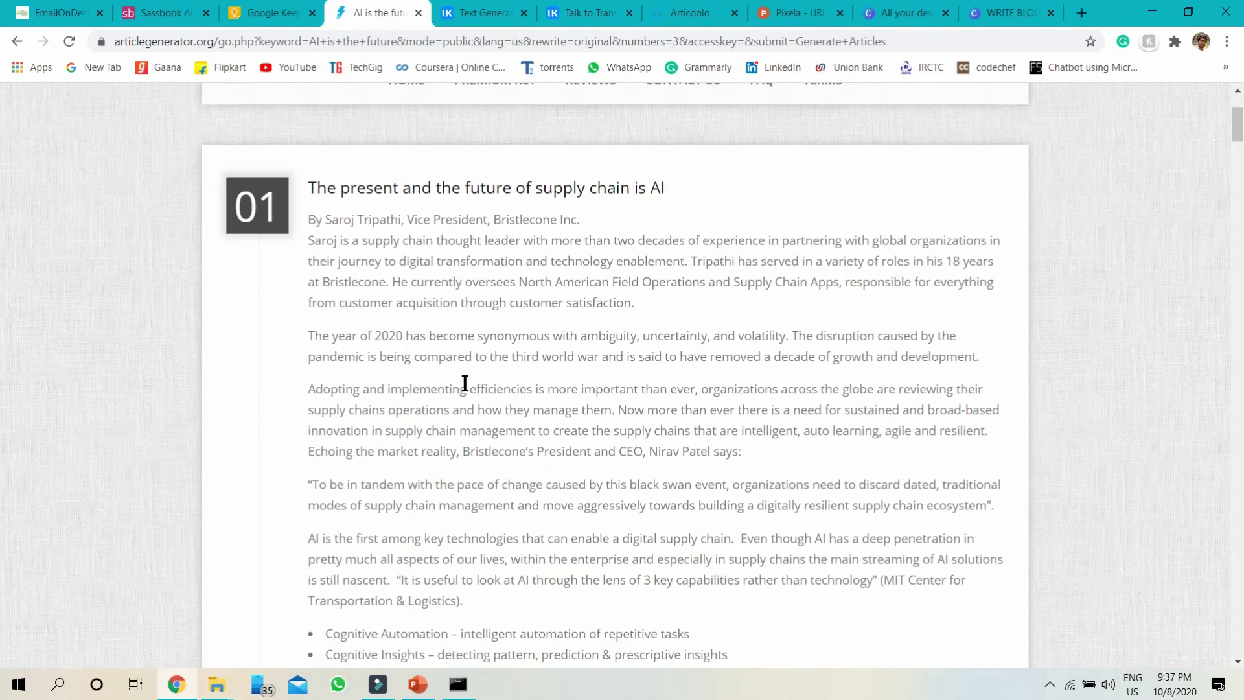
scroll(465, 383, "down", 14)
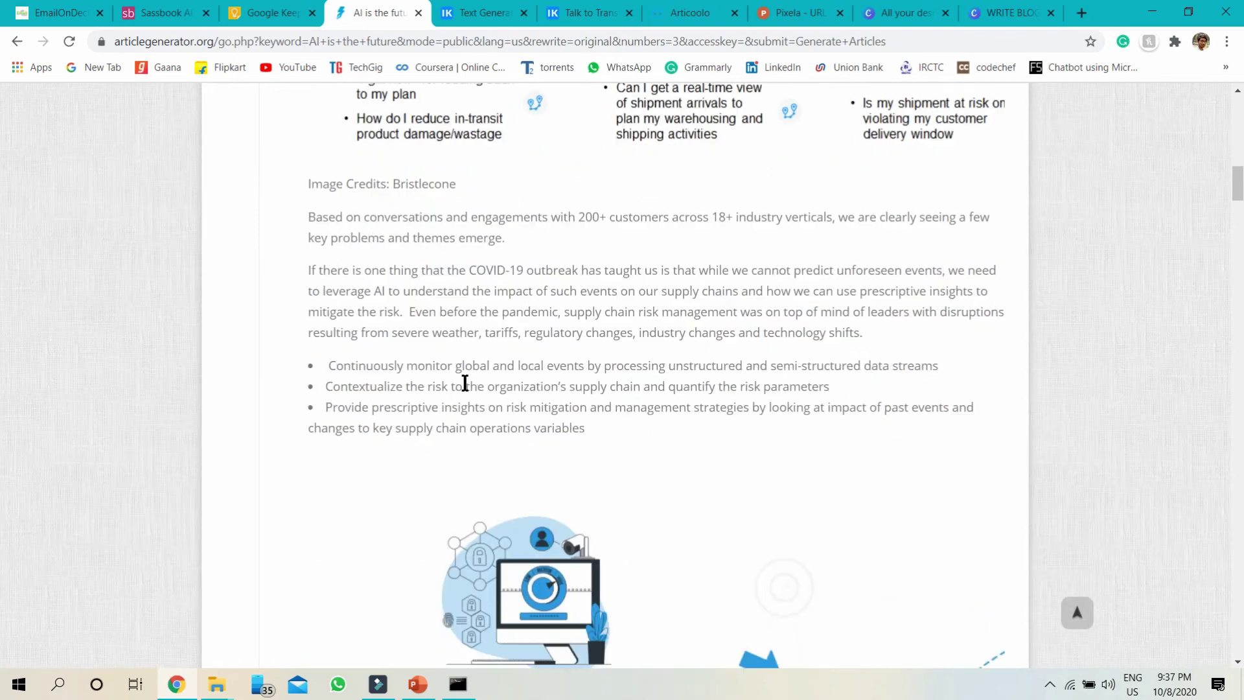
scroll(467, 382, "up", 17)
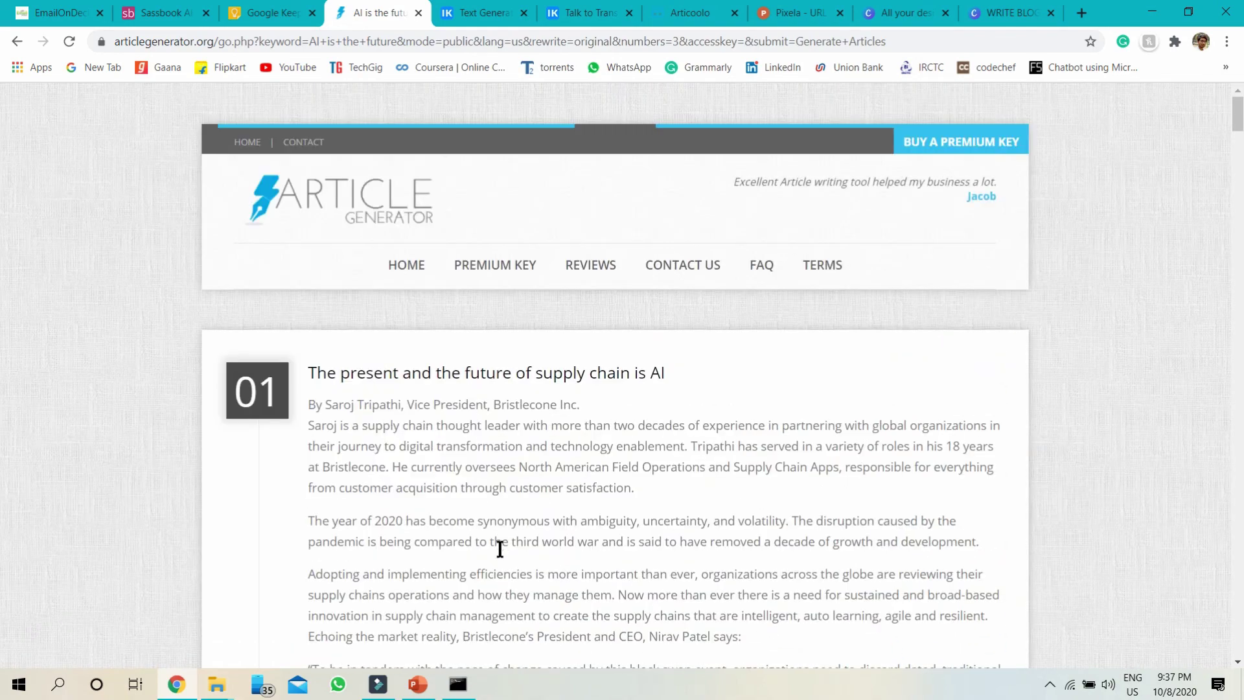